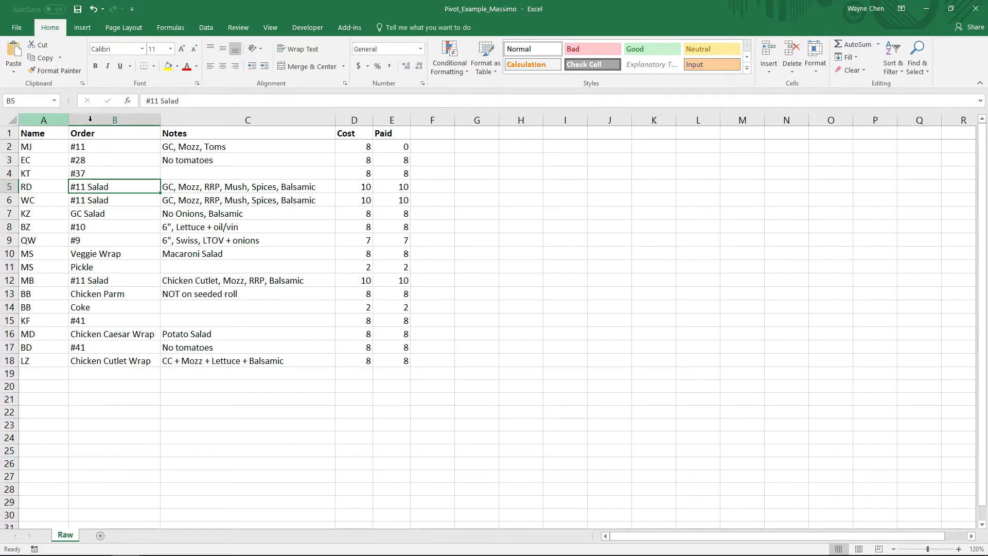
# Select the table's columns, then all order records below the headers, to show the table's extent
pyautogui.moveTo(46, 117); pyautogui.dragTo(395, 123)
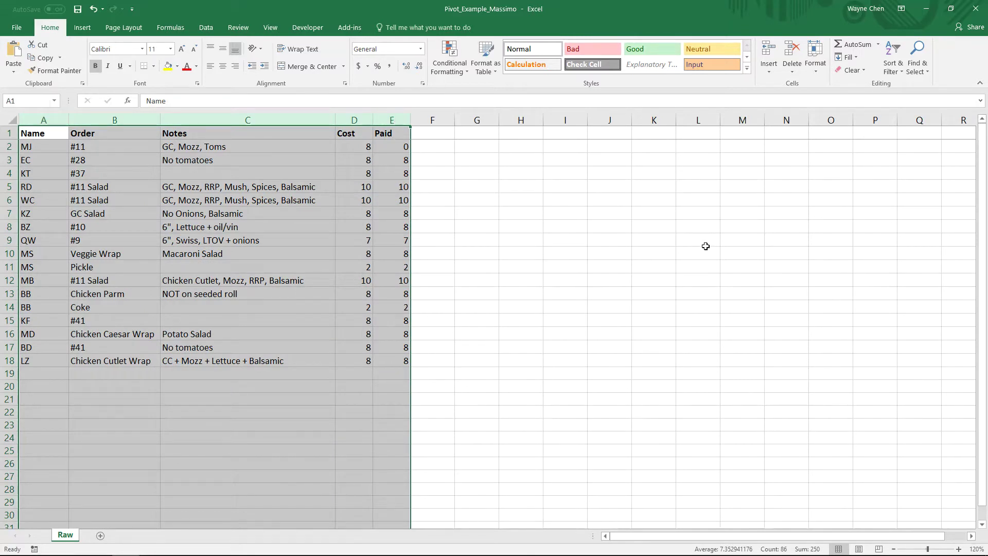
pyautogui.click(516, 256)
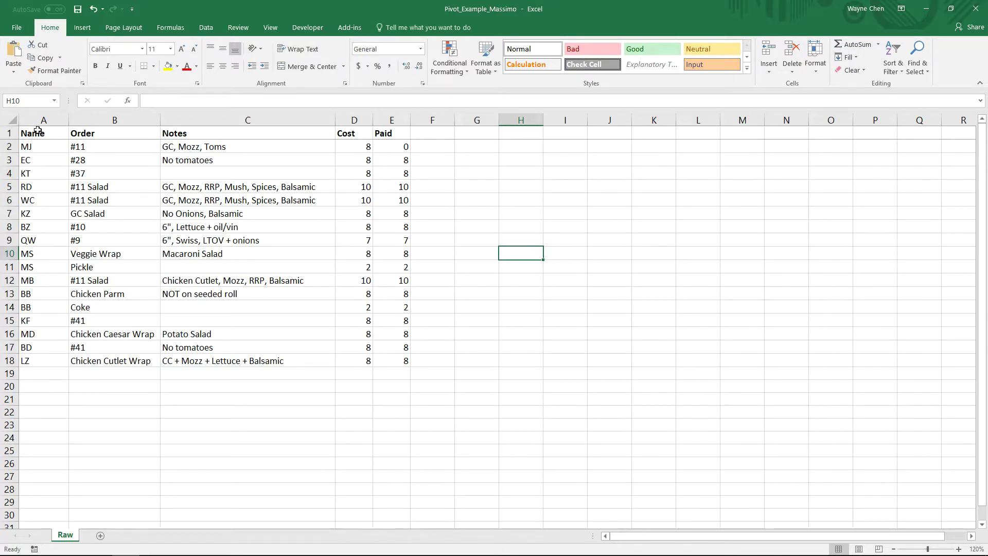
pyautogui.moveTo(407, 355); pyautogui.dragTo(39, 143)
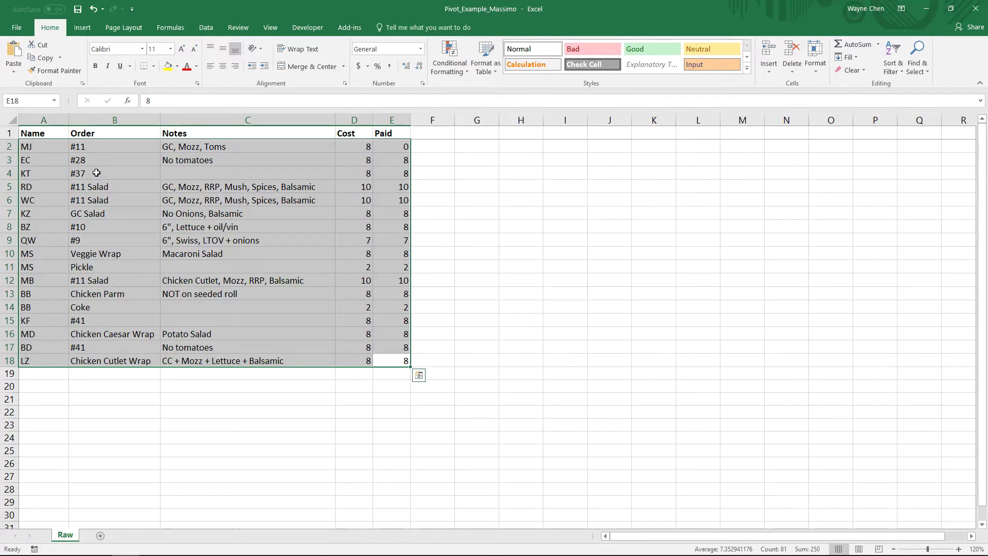
pyautogui.click(545, 152)
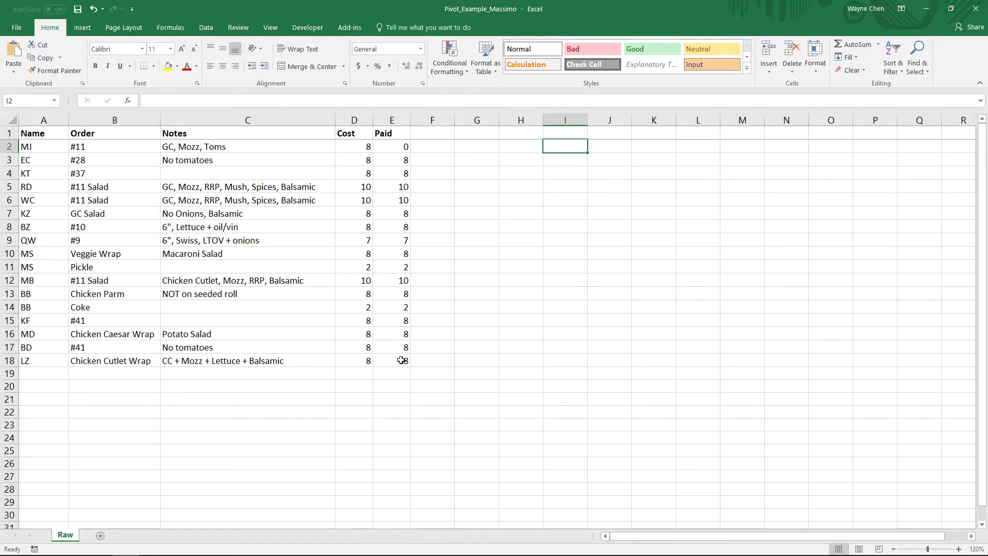
# Select the Name, Order, Notes, Cost and Paid columns, then the records A2:E18
pyautogui.click(33, 113)
pyautogui.moveTo(110, 116); pyautogui.dragTo(218, 119)
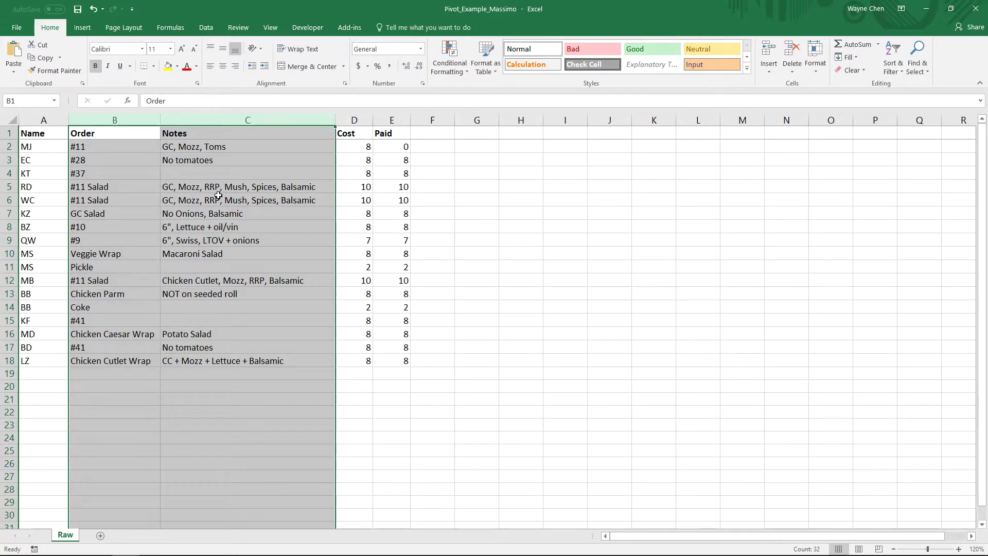
pyautogui.click(609, 254)
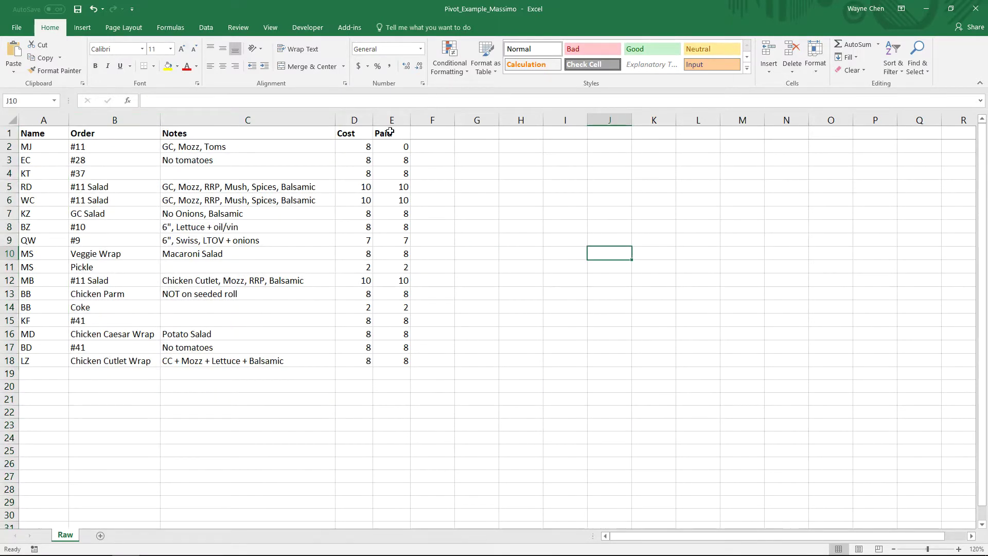
pyautogui.click(354, 120)
pyautogui.click(392, 120)
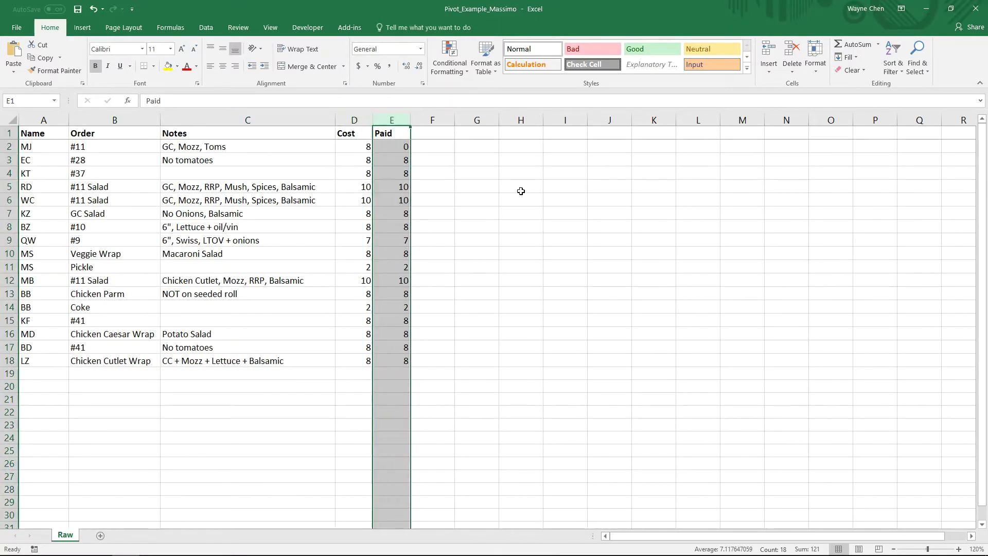
pyautogui.click(492, 261)
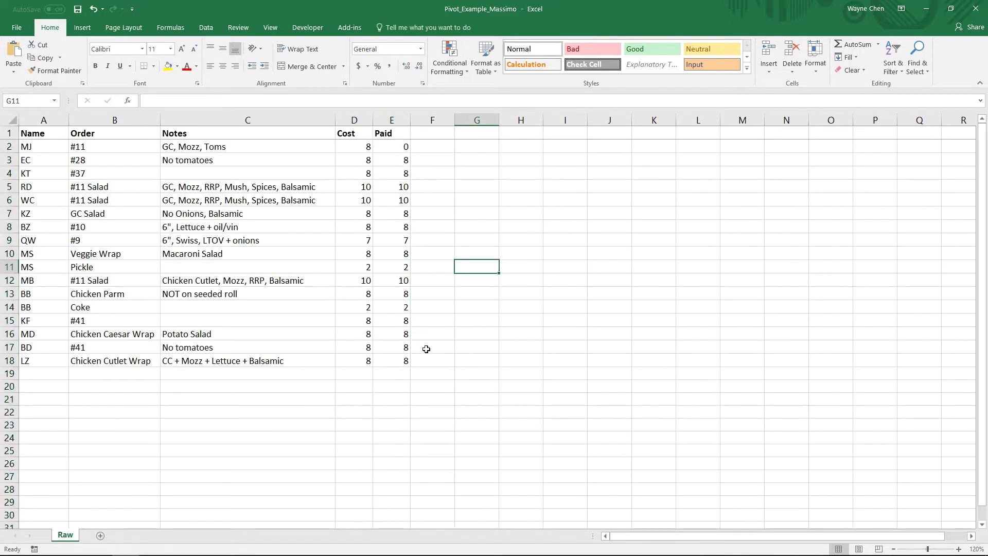
pyautogui.moveTo(399, 359); pyautogui.dragTo(10, 141)
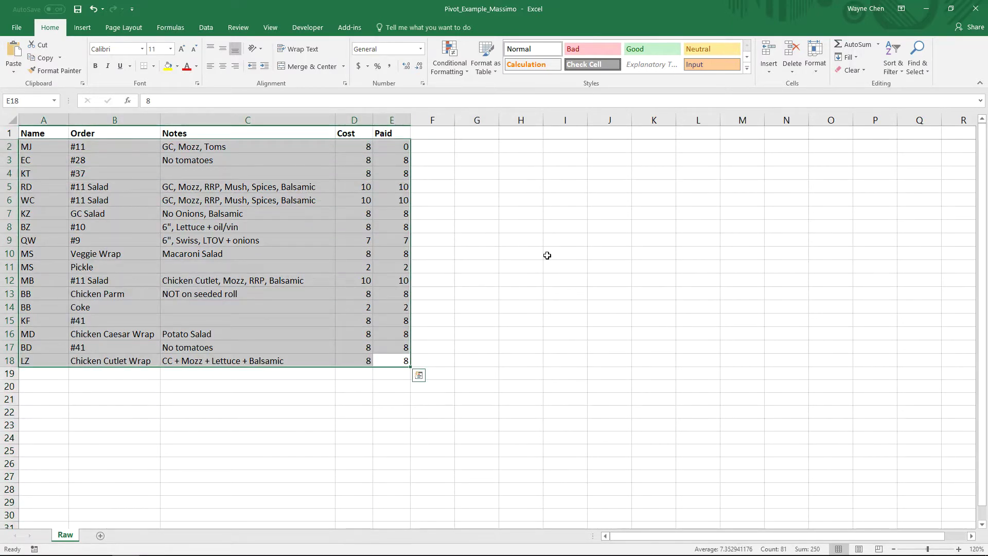
pyautogui.click(533, 305)
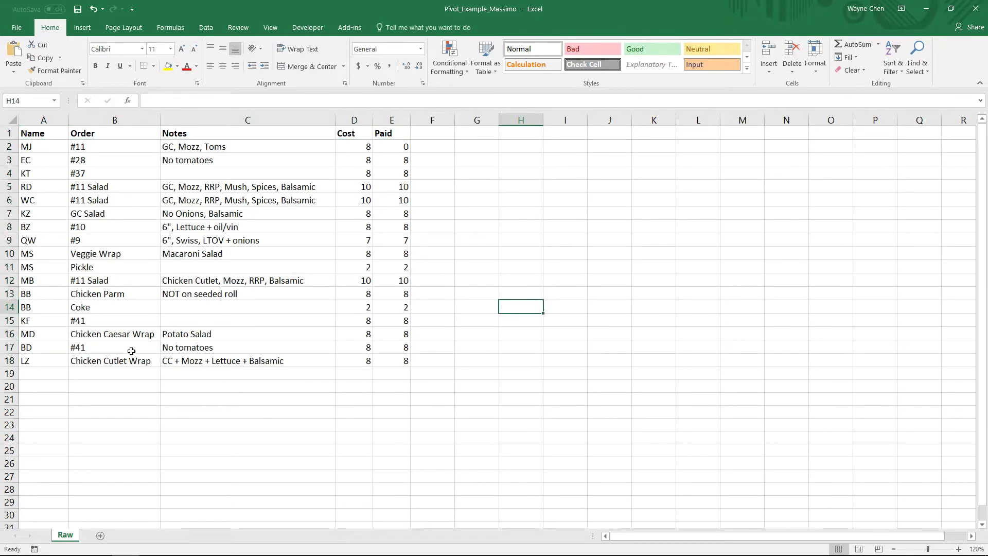
# Select the header row, the Name and Order columns, then the first record in row 2
pyautogui.click(9, 133)
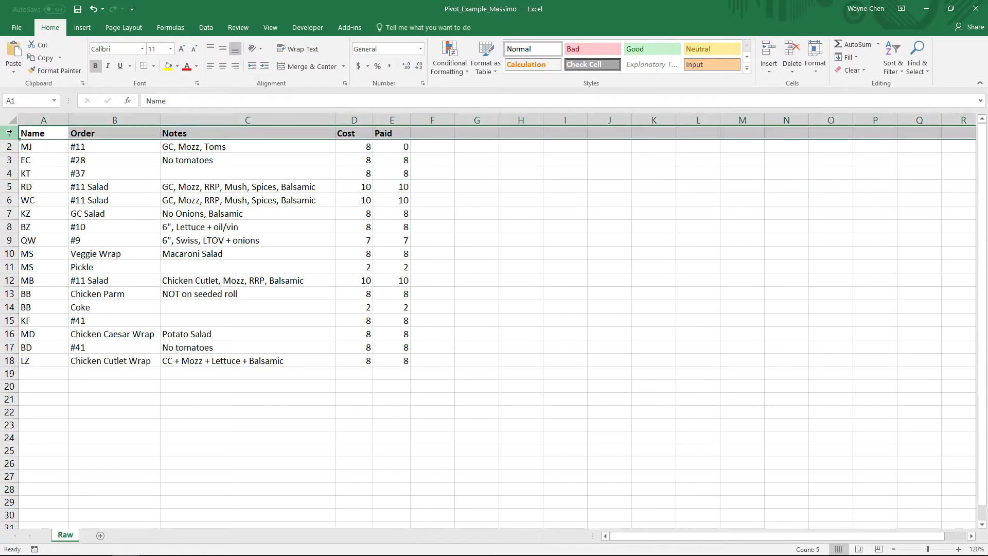
pyautogui.click(37, 133)
pyautogui.click(43, 120)
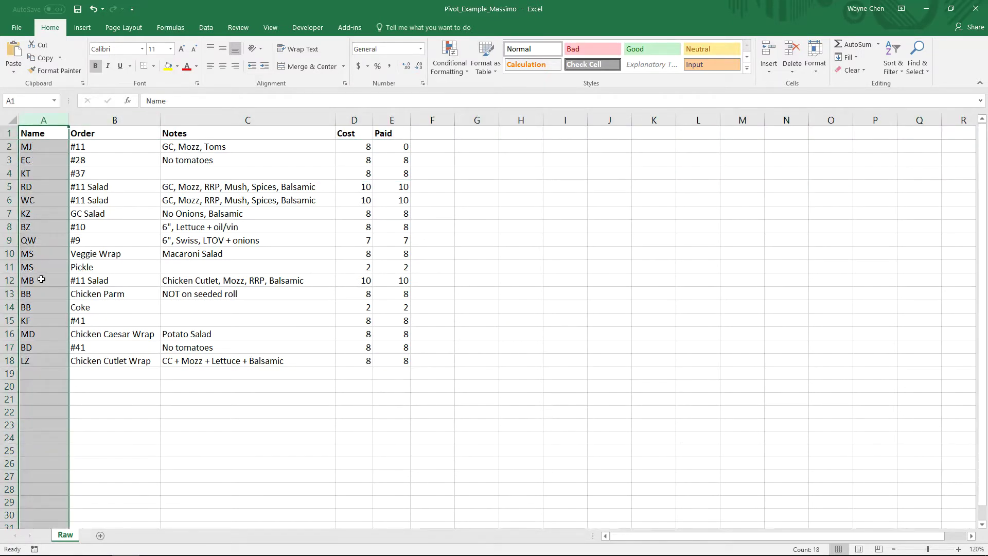
pyautogui.click(98, 120)
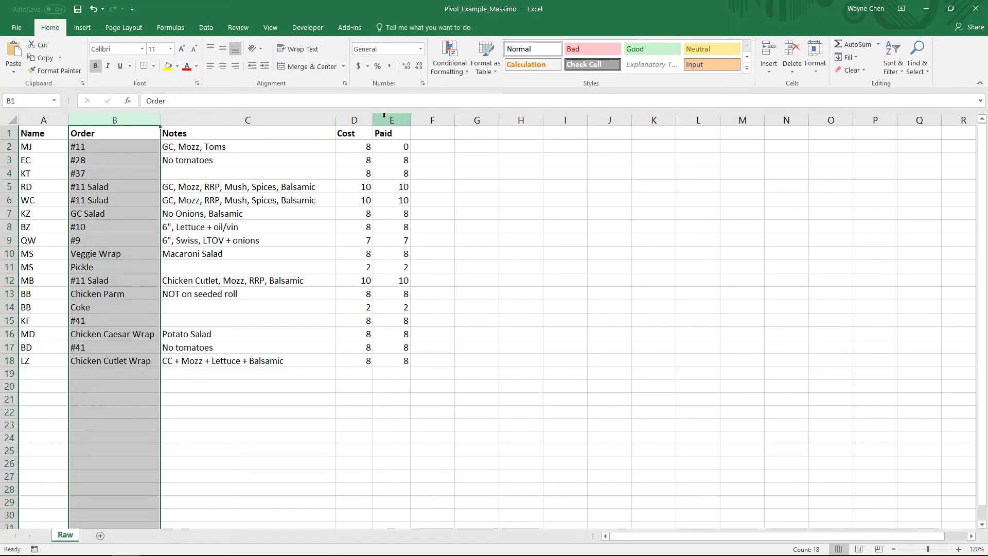
pyautogui.click(592, 184)
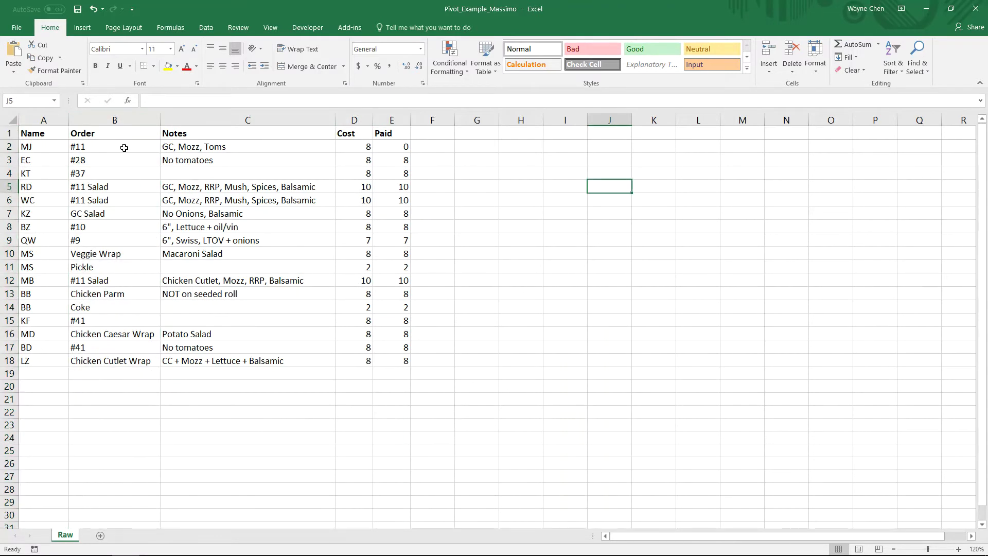
pyautogui.click(8, 146)
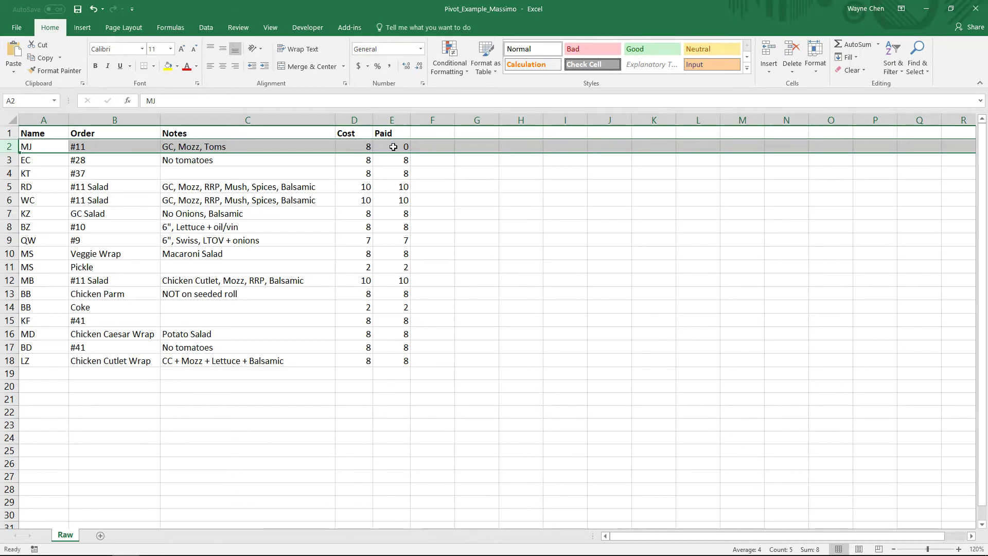
# Step through the order records in rows 3 to 7, ending on the GC Salad record
pyautogui.click(9, 161)
pyautogui.click(8, 173)
pyautogui.click(9, 187)
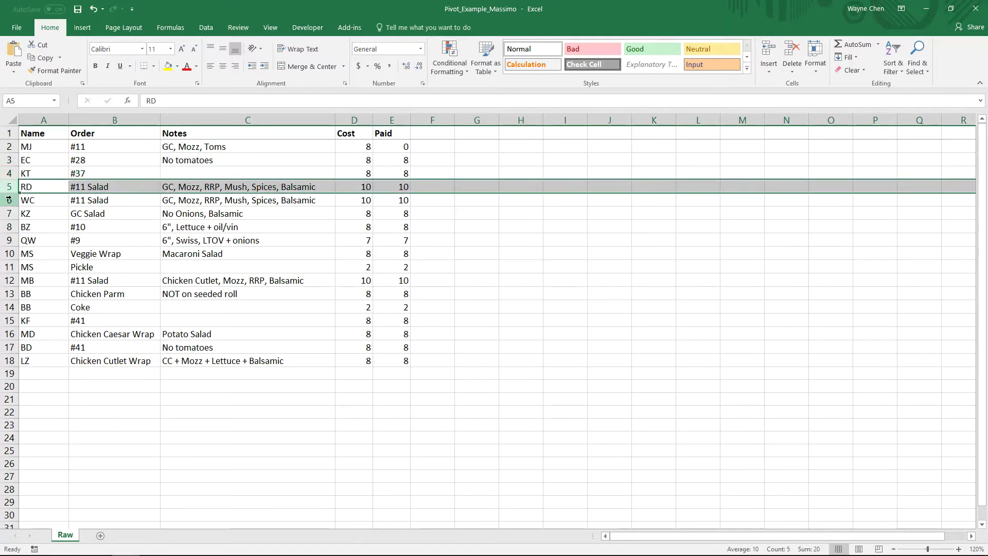
pyautogui.click(8, 200)
pyautogui.click(8, 213)
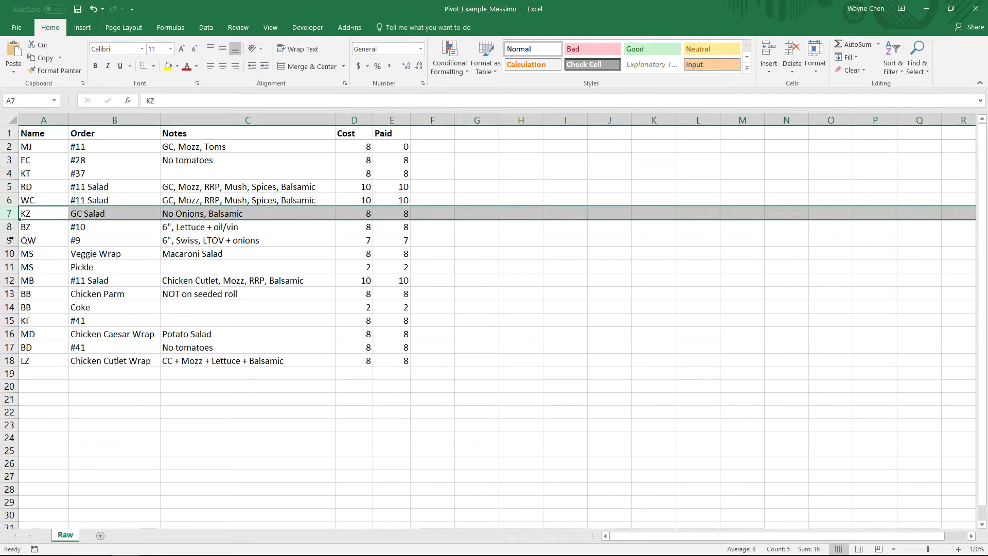
# Select the two BB records in rows 13–14, with their orders and names, then single cells
pyautogui.moveTo(11, 295); pyautogui.dragTo(12, 307)
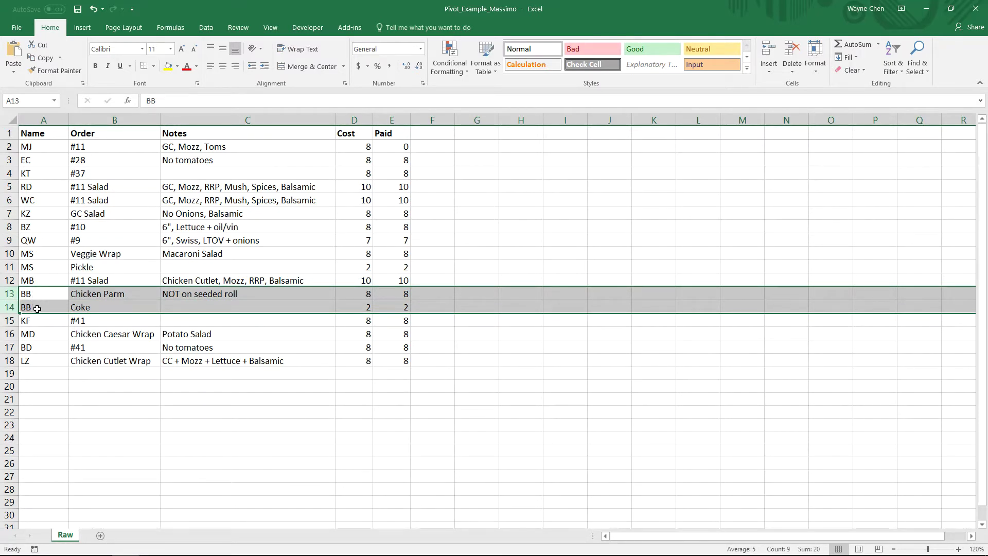
pyautogui.moveTo(107, 295); pyautogui.dragTo(106, 307)
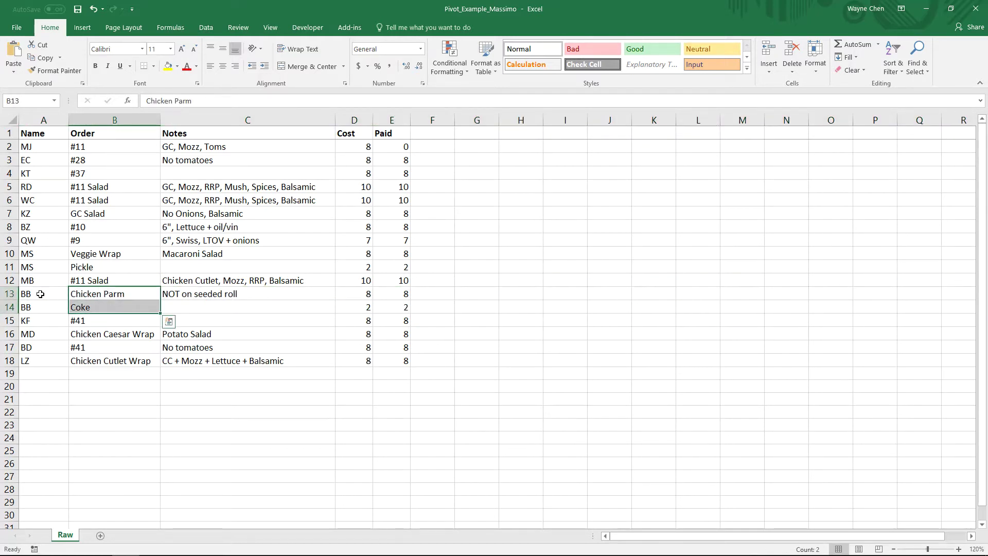
pyautogui.moveTo(41, 295); pyautogui.dragTo(39, 307)
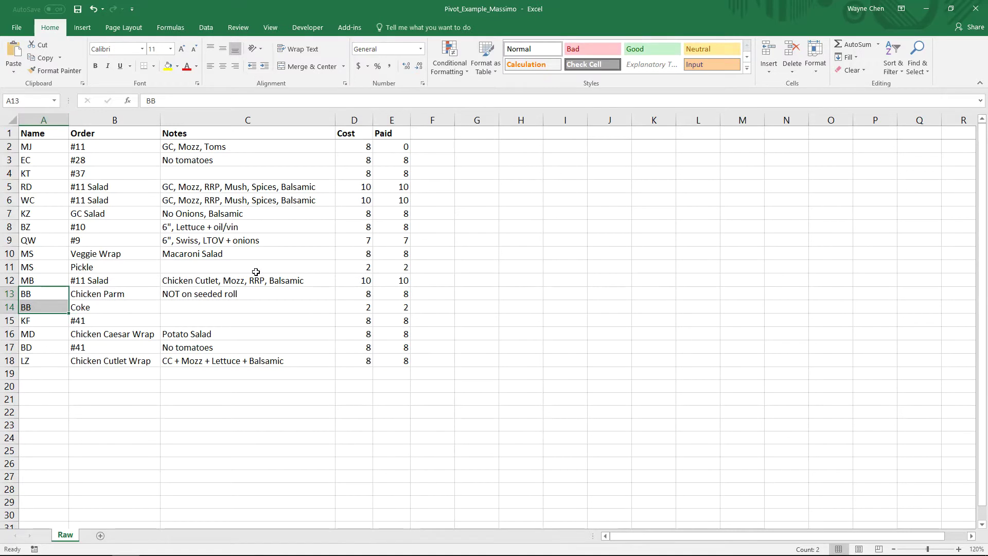
pyautogui.moveTo(118, 327)
pyautogui.click(308, 424)
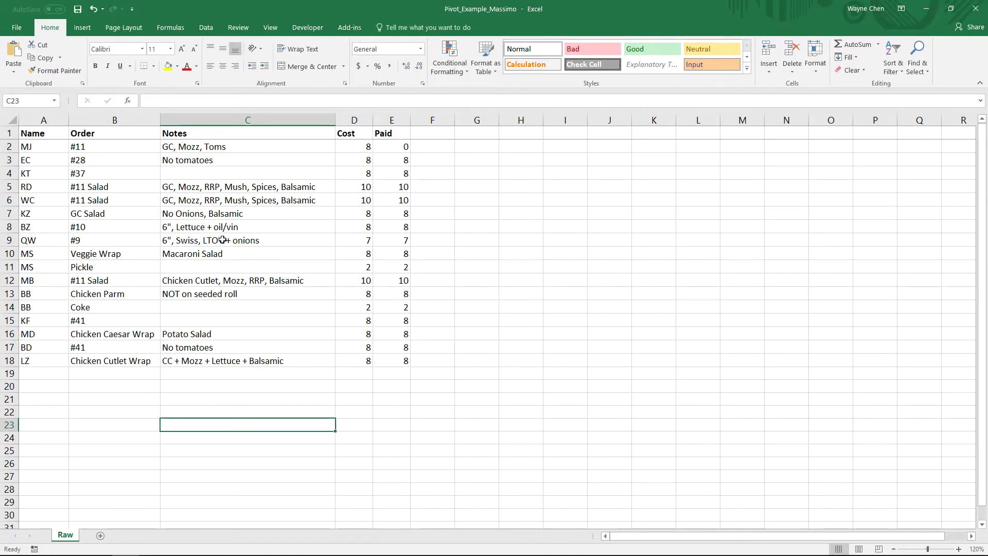
pyautogui.click(229, 201)
pyautogui.click(151, 161)
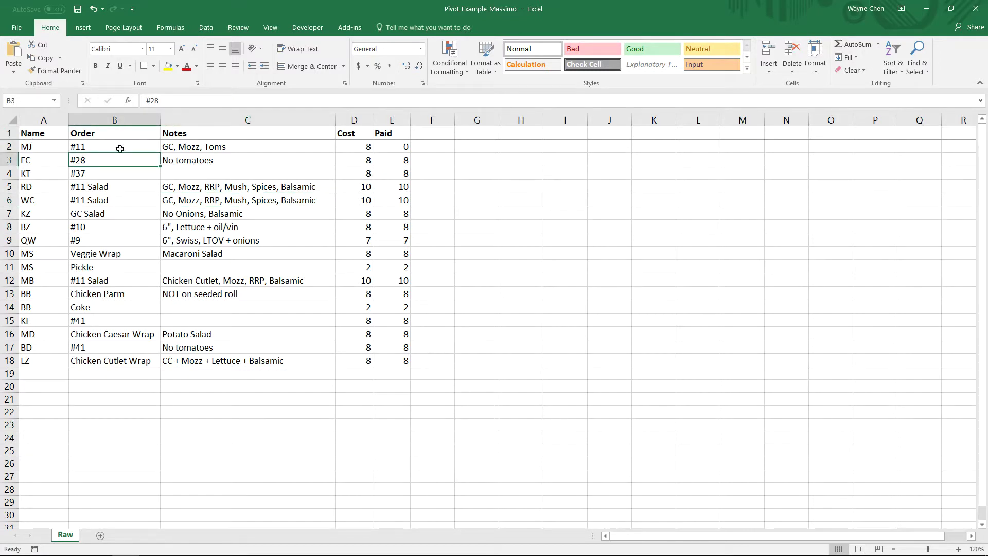
# Jump from the first #11 order to the last record and select the whole table A1:E18
pyautogui.click(26, 135)
pyautogui.click(92, 145)
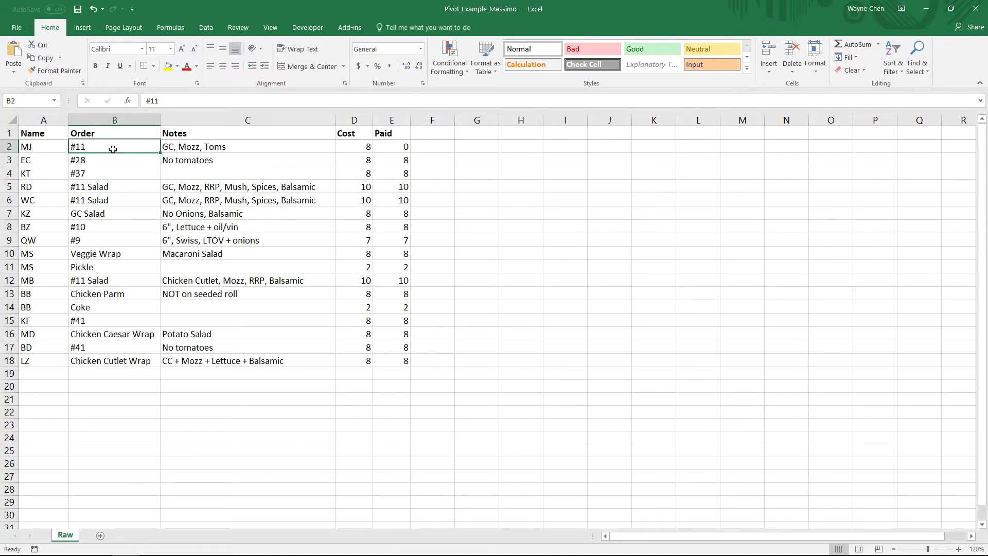
pyautogui.hotkey('ctrl', 'Down')
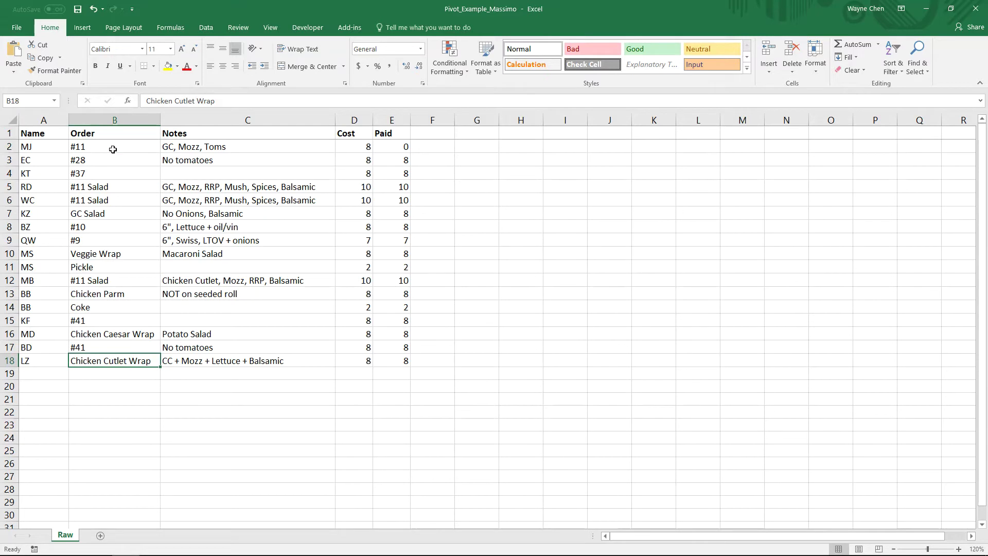
pyautogui.hotkey('ctrl', 'Right')
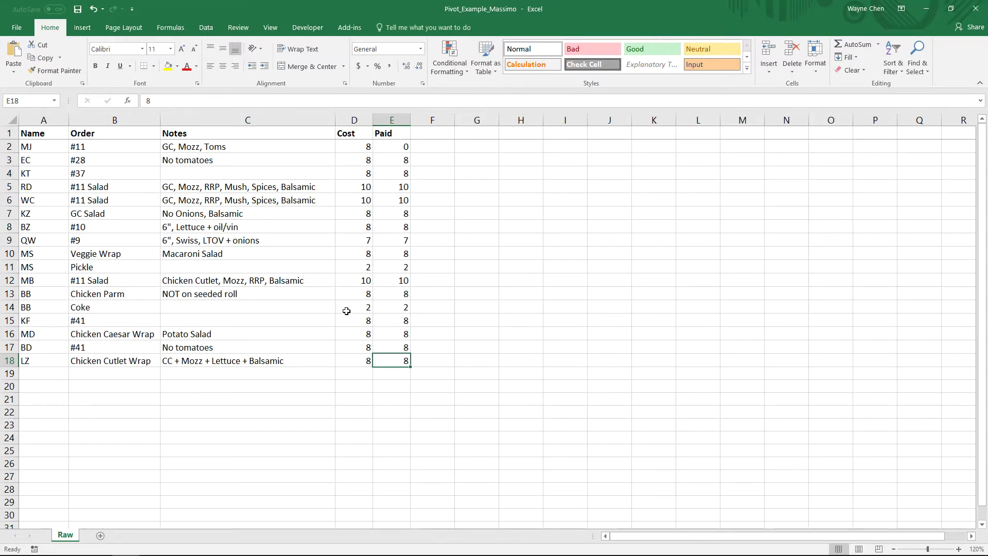
pyautogui.hotkey('ctrl', 'a')
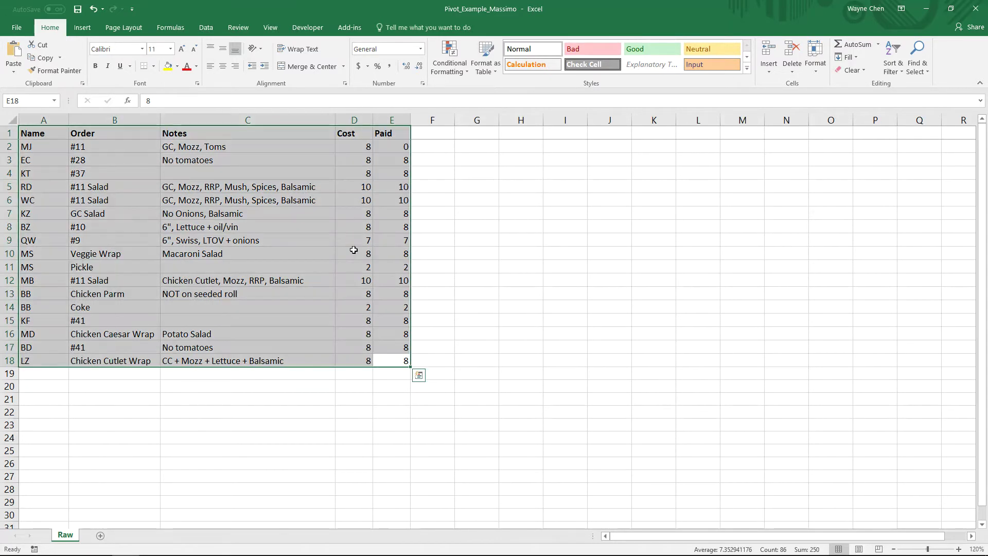
# Format A1:E18 as a banded table with headers, creating Table4 with filter buttons
pyautogui.scroll(-2, 393, 353)
pyautogui.scroll(2, 365, 293)
pyautogui.click(482, 73)
pyautogui.click(520, 100)
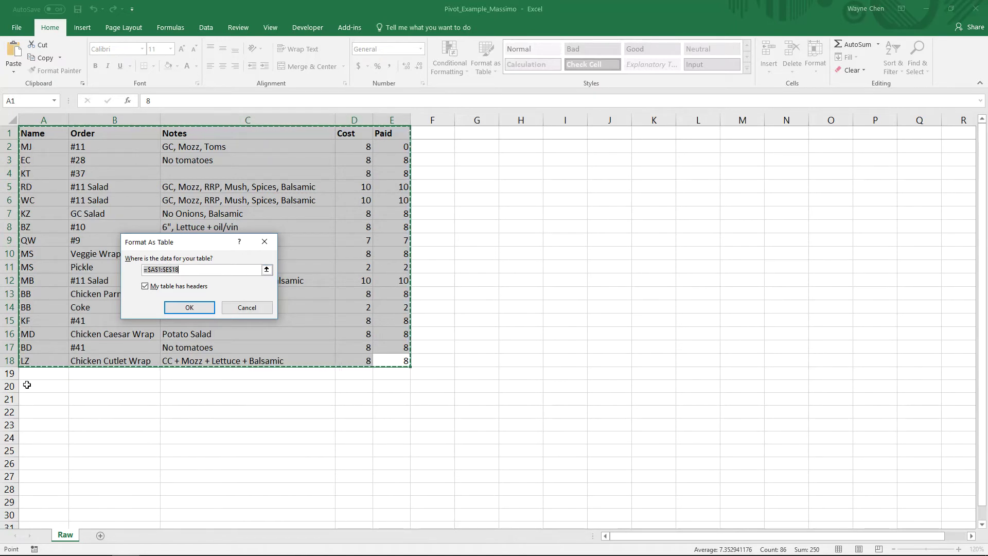
pyautogui.click(188, 307)
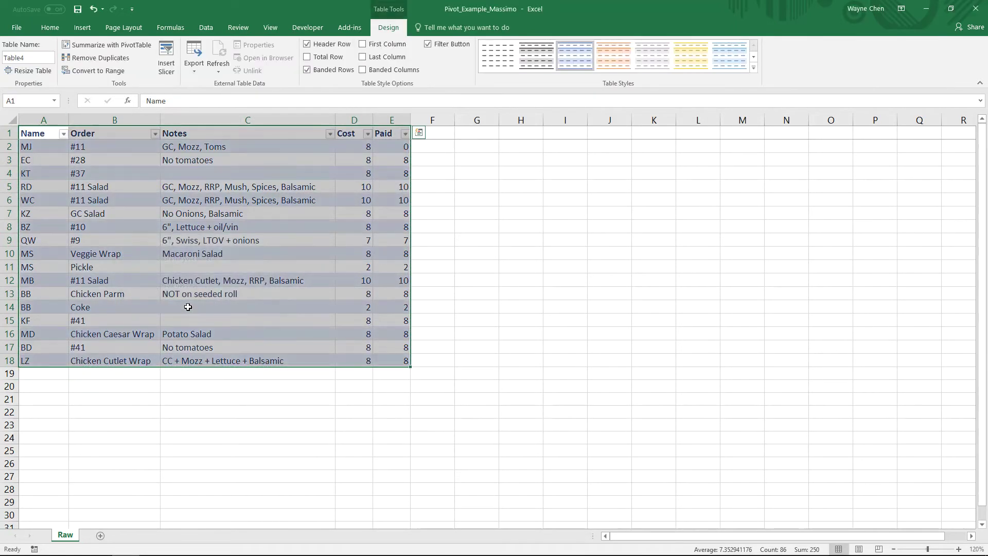
pyautogui.click(41, 363)
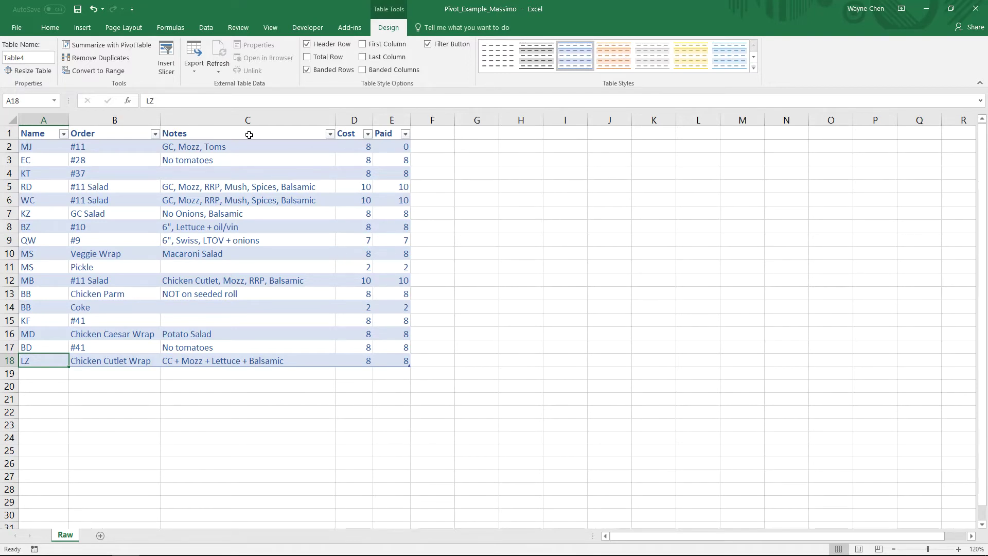
pyautogui.click(405, 134)
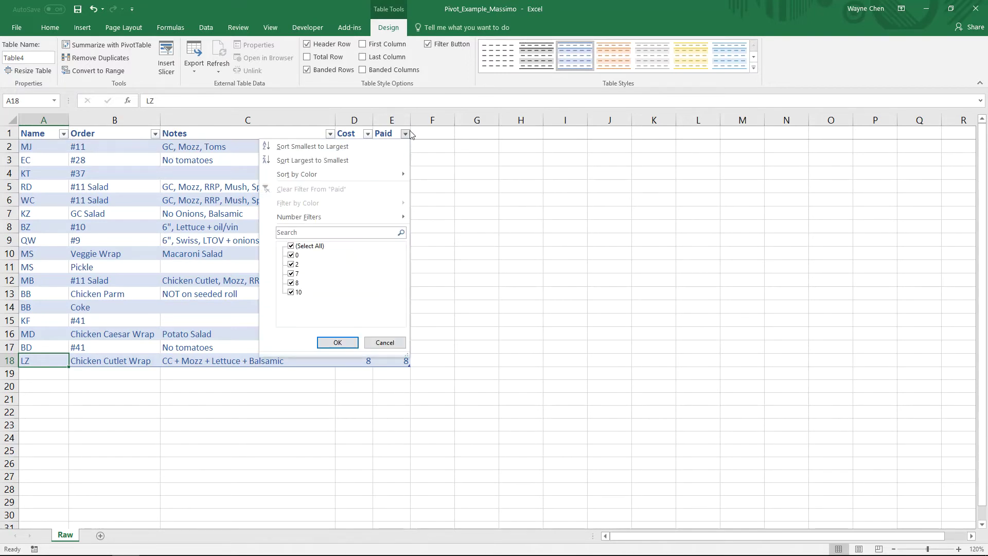
pyautogui.click(290, 247)
pyautogui.click(292, 255)
pyautogui.click(337, 342)
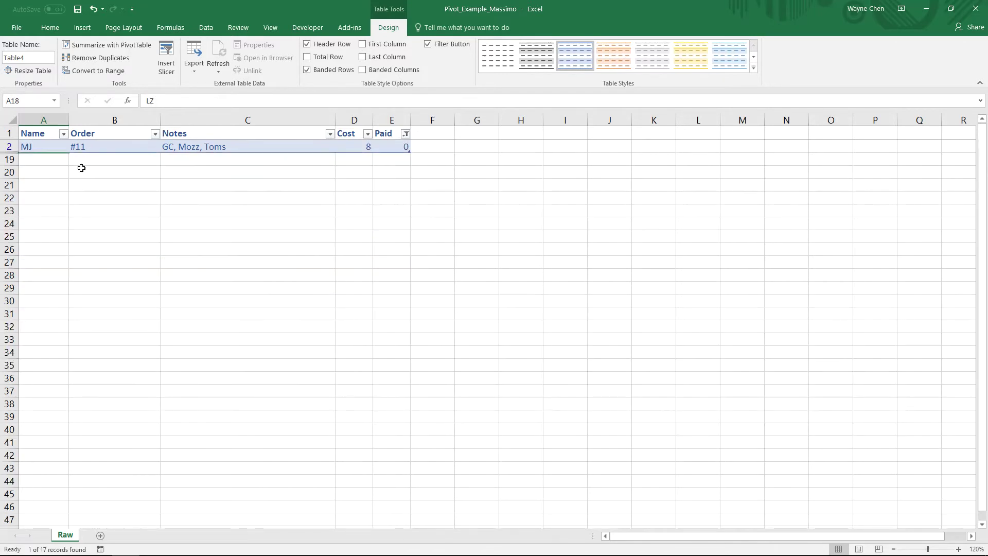
pyautogui.click(405, 133)
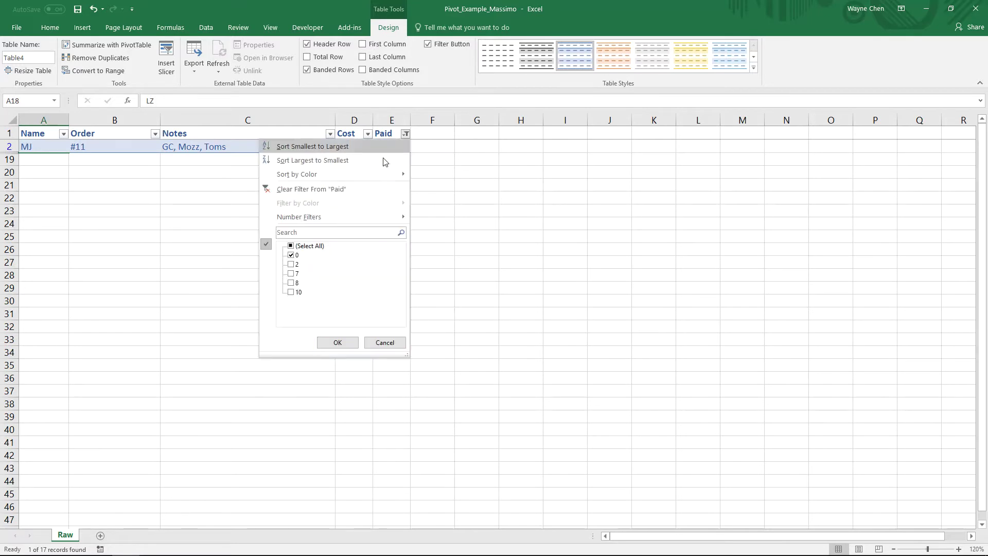
pyautogui.click(290, 246)
pyautogui.click(334, 342)
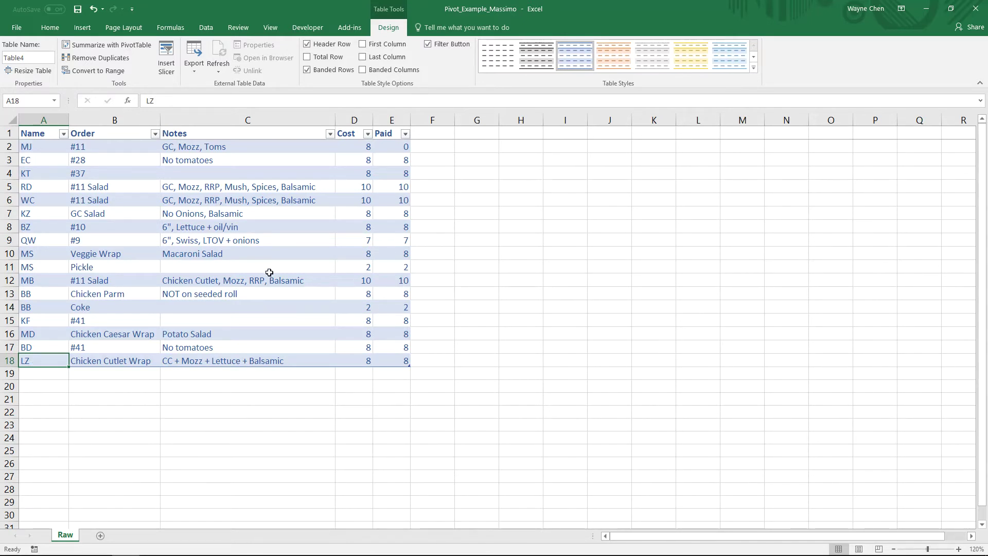
pyautogui.press('Down')
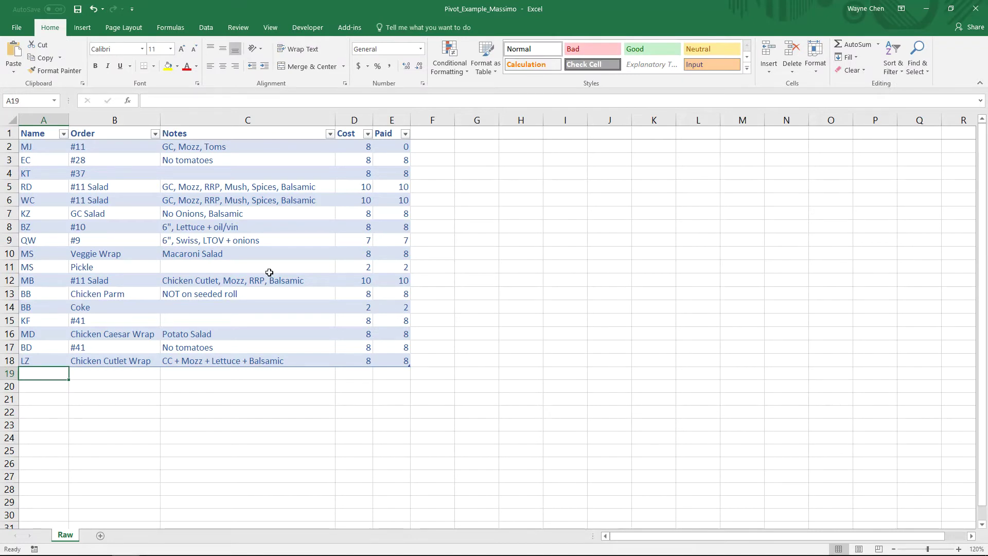
# Enter name WC with order #11 in new rows 19 and 20
pyautogui.write('WC')
pyautogui.press('Tab')
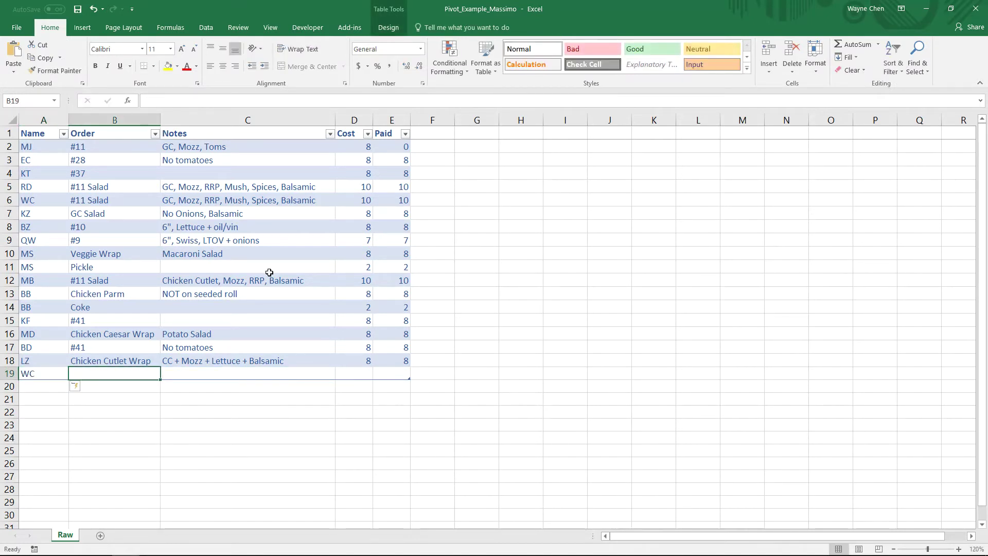
pyautogui.write('#11')
pyautogui.press('Return')
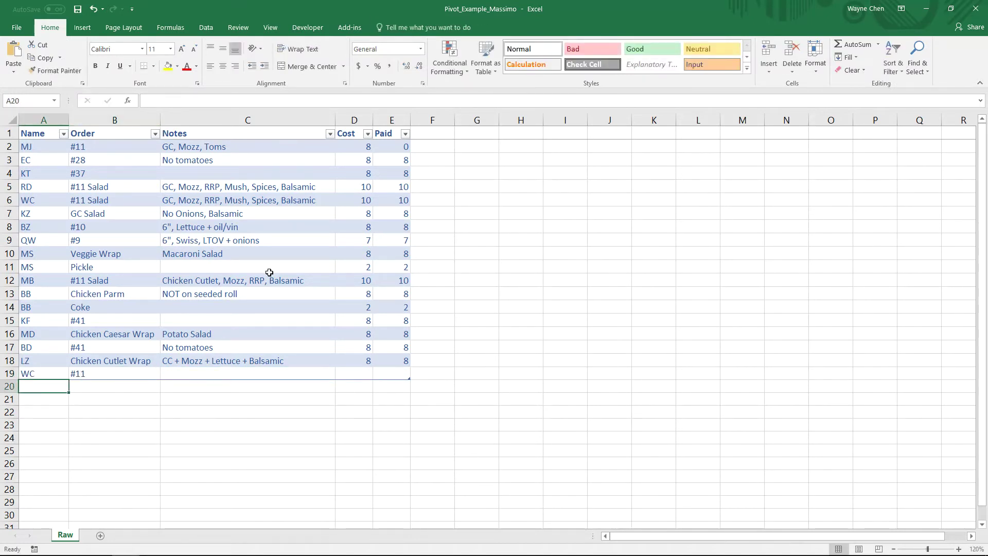
pyautogui.write('WC')
pyautogui.press('Tab')
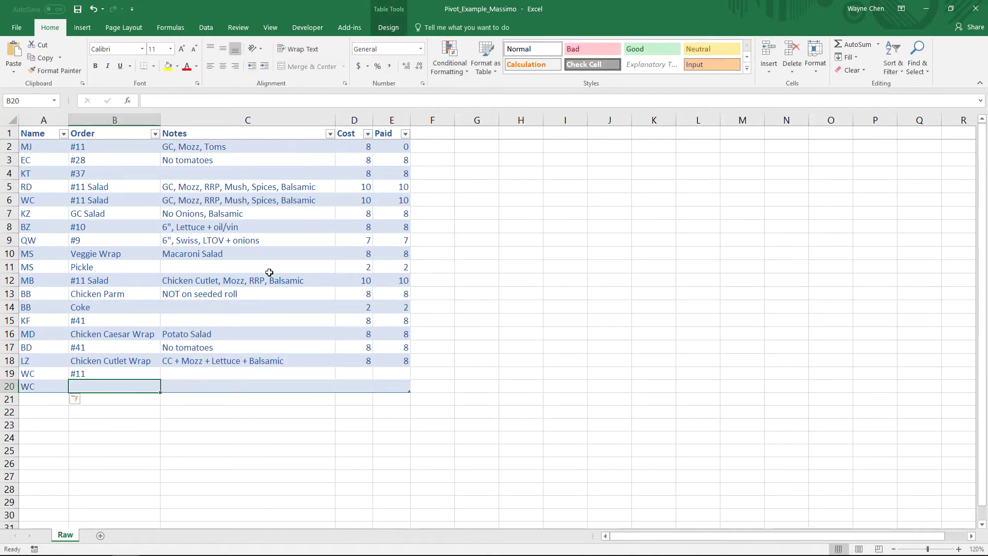
pyautogui.write('#11')
pyautogui.click(293, 423)
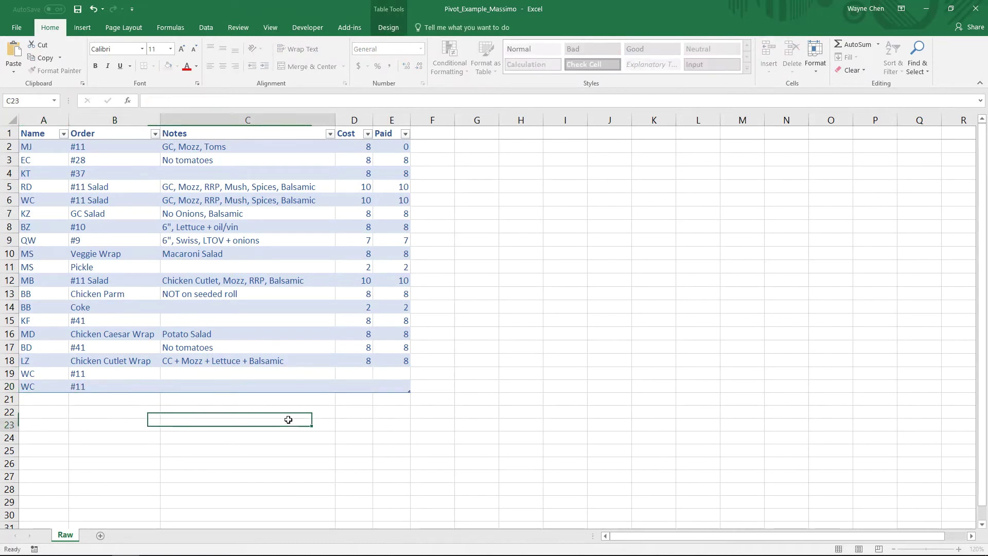
# Fill in cost 8 and paid 8 for both new rows
pyautogui.click(361, 375)
pyautogui.write('8')
pyautogui.press('Return')
pyautogui.write('8')
pyautogui.click(395, 375)
pyautogui.write('8')
pyautogui.press('Return')
pyautogui.press('Return')
pyautogui.click(393, 384)
pyautogui.write('8')
pyautogui.click(437, 409)
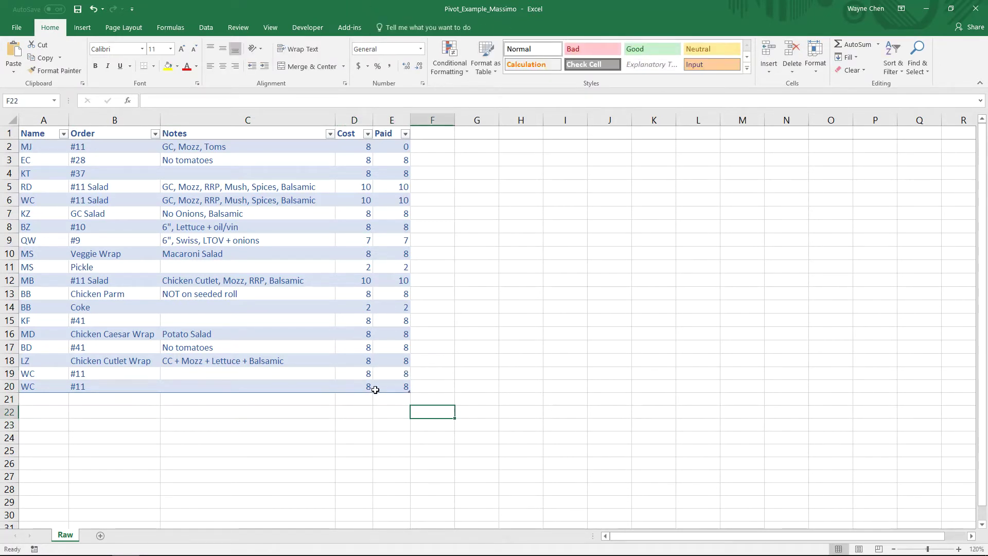
# Select the whole table and the new rows 19–20 to confirm the table expanded
pyautogui.click(404, 386)
pyautogui.hotkey('ctrl', 'a')
pyautogui.hotkey('ctrl', 'a')
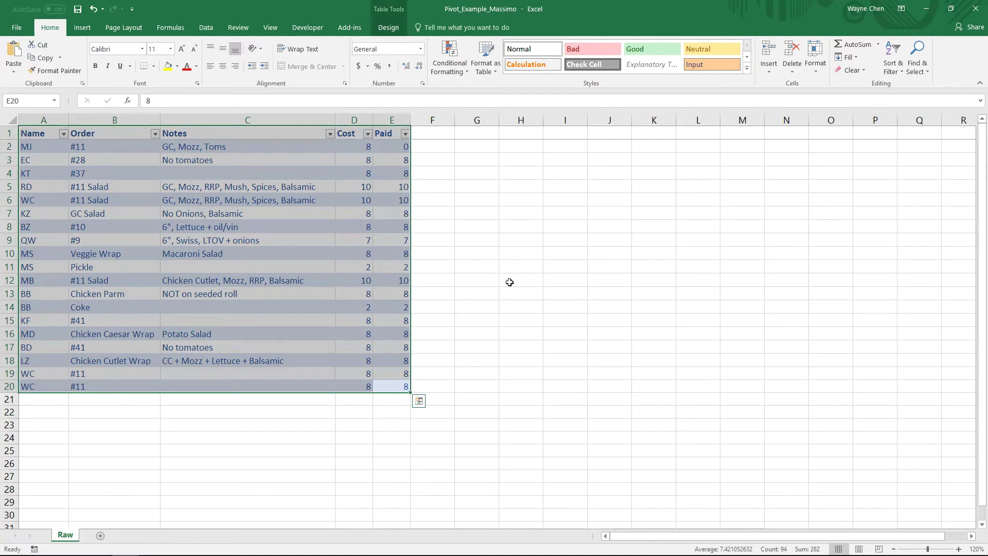
pyautogui.click(456, 288)
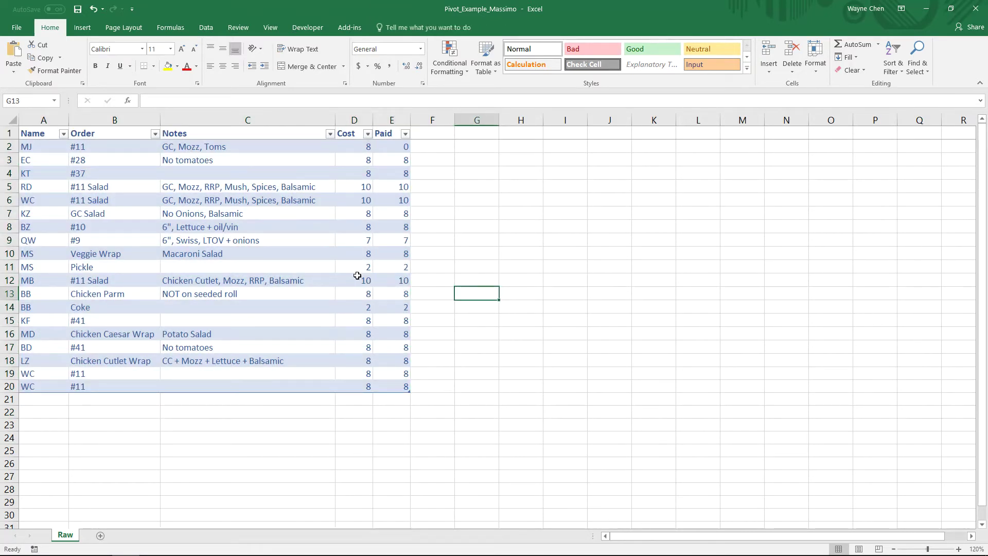
pyautogui.moveTo(8, 374); pyautogui.dragTo(7, 387)
pyautogui.click(284, 414)
pyautogui.click(254, 294)
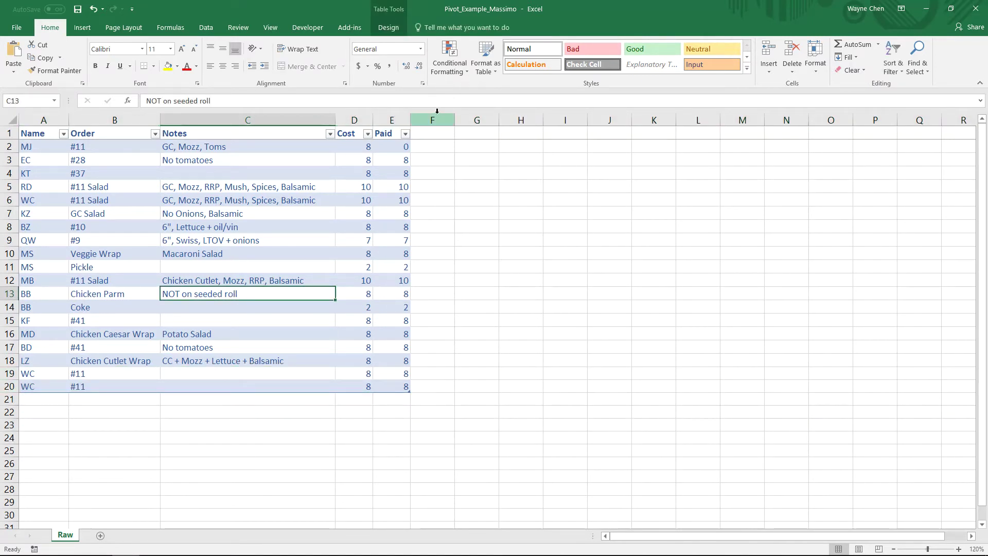
# Check the table's edges by selecting row 21, column F and the table body
pyautogui.click(7, 399)
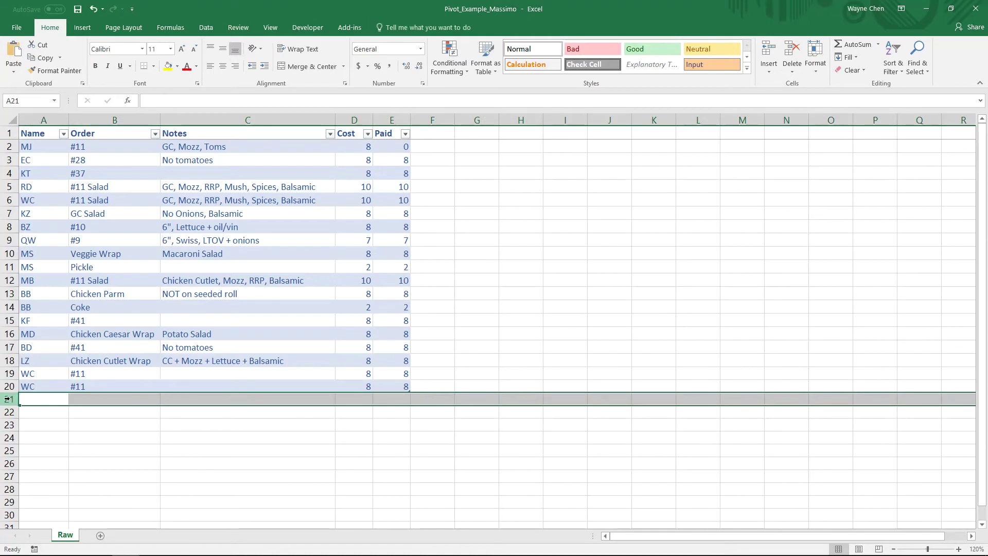
pyautogui.click(424, 114)
pyautogui.click(333, 253)
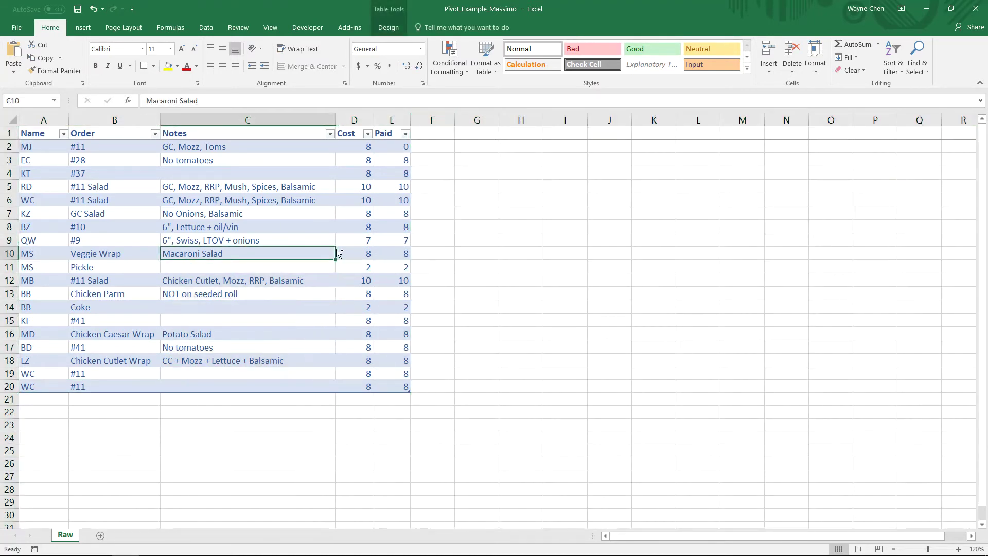
pyautogui.hotkey('ctrl', 'a')
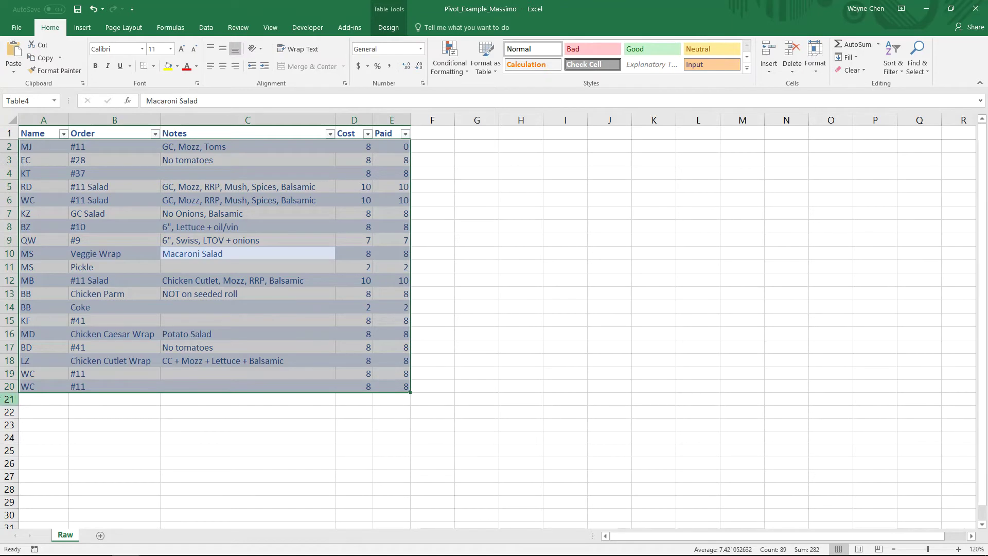
pyautogui.click(8, 399)
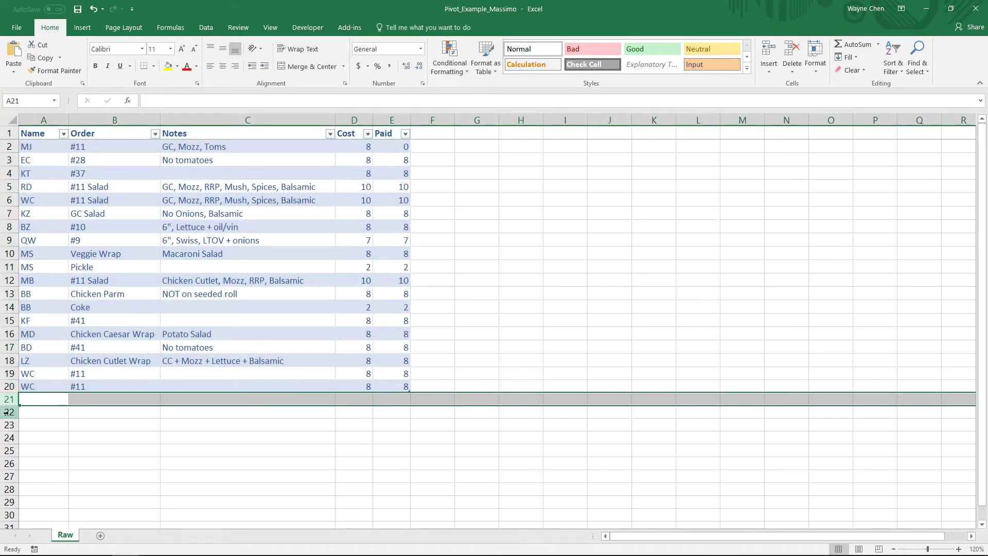
pyautogui.click(426, 115)
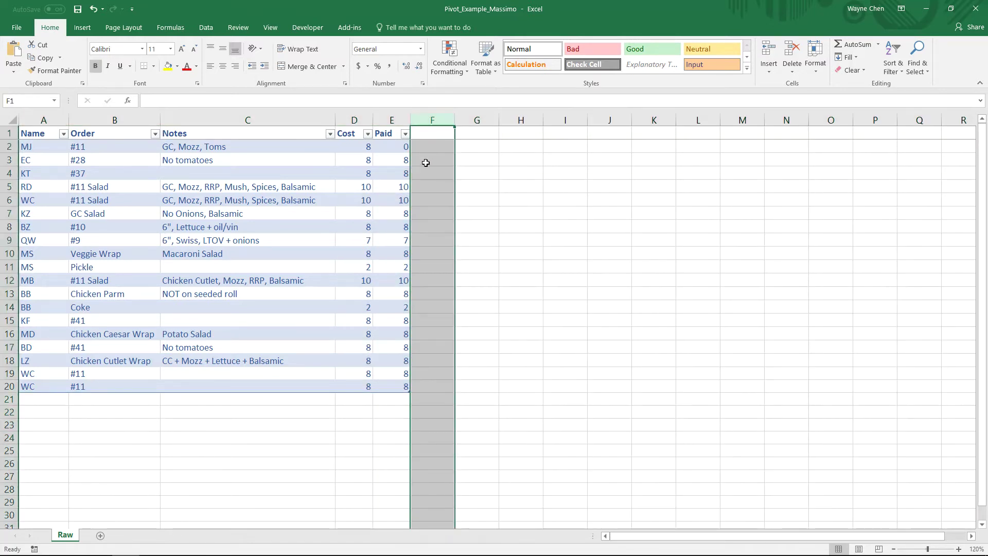
# Select the whole table range A1:E20 as the PivotTable source data
pyautogui.moveTo(389, 387); pyautogui.dragTo(10, 102)
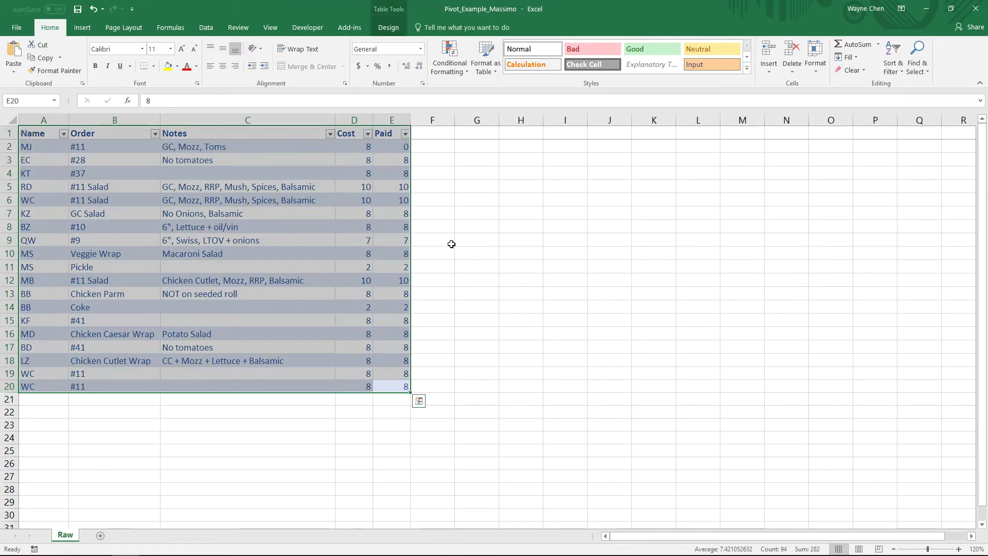
pyautogui.click(241, 296)
pyautogui.click(182, 238)
pyautogui.hotkey('ctrl', 'a')
pyautogui.hotkey('ctrl', 'End')
pyautogui.click(306, 244)
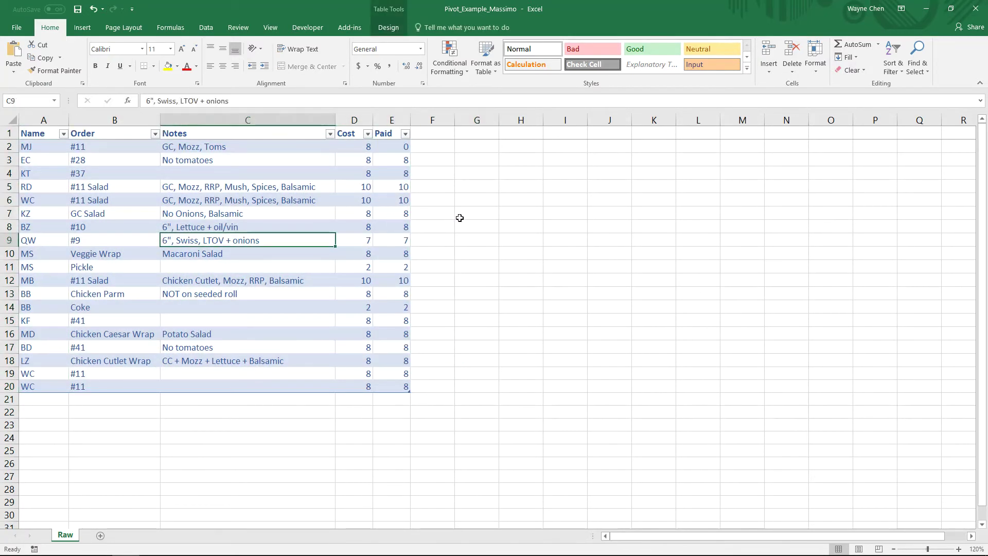
pyautogui.hotkey('ctrl', 'a')
pyautogui.hotkey('ctrl', 'a')
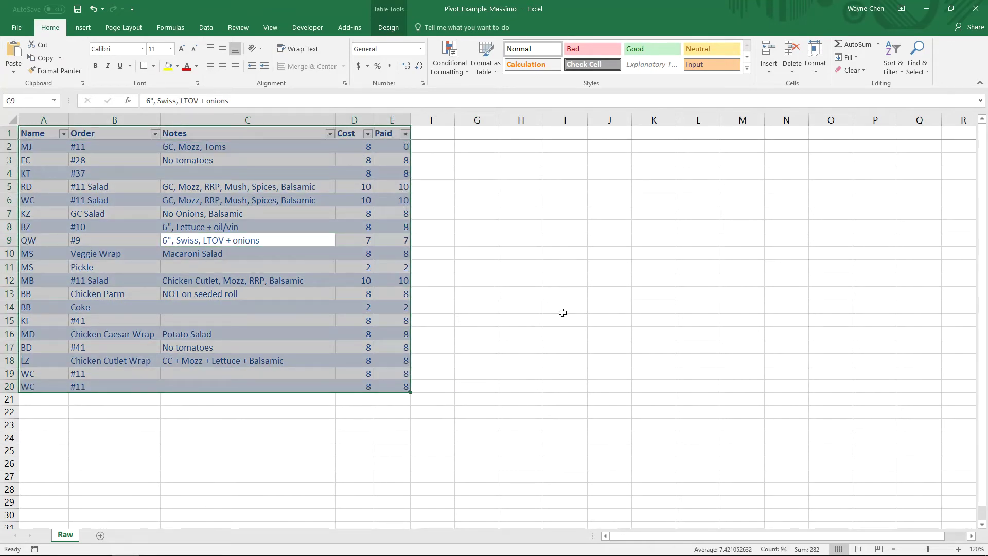
# Insert a PivotTable from Table4 on the existing Raw sheet at cell G3
pyautogui.click(81, 29)
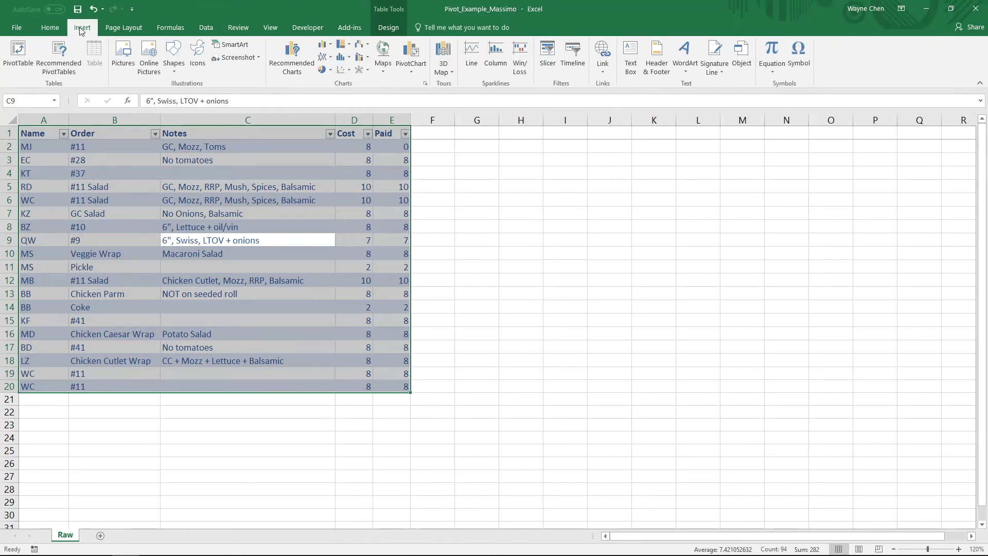
pyautogui.click(11, 59)
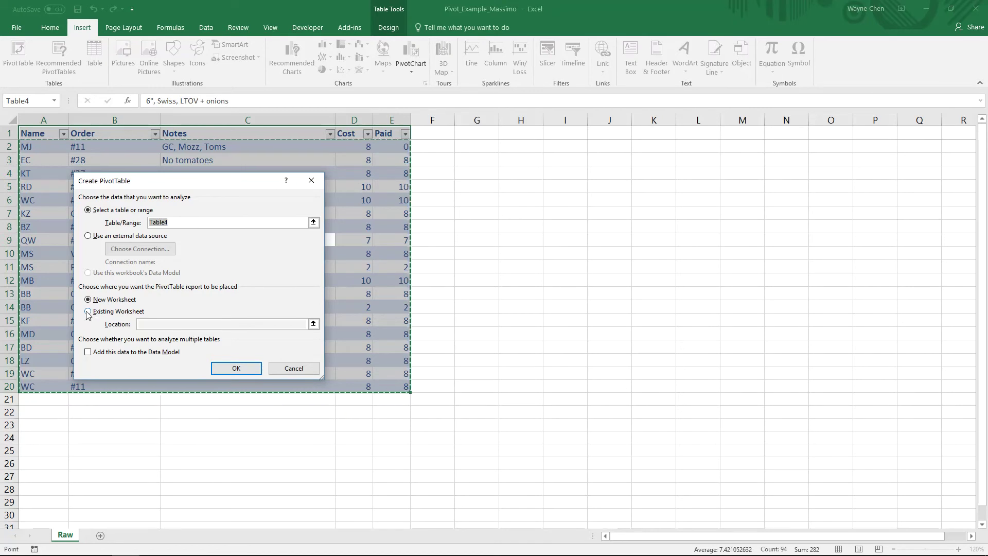
pyautogui.click(189, 324)
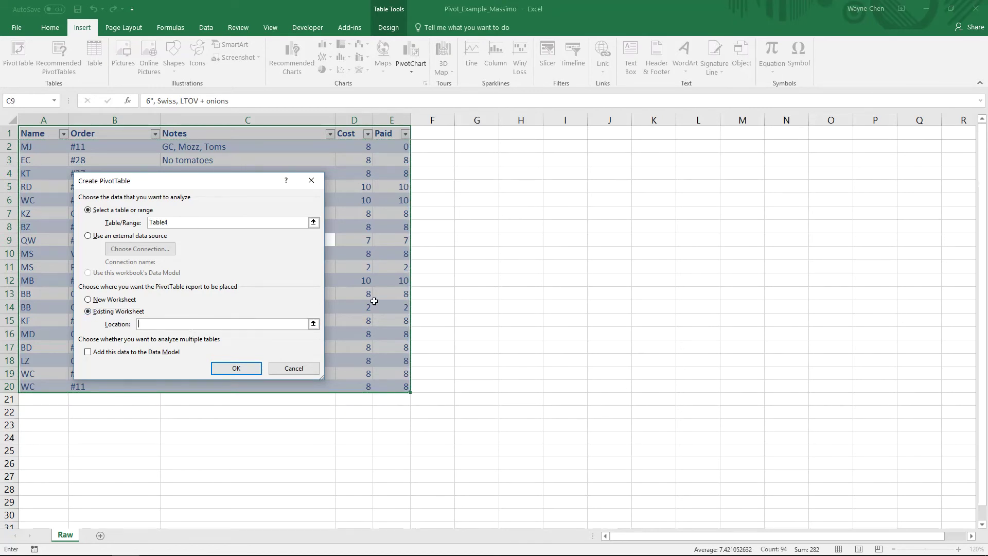
pyautogui.click(477, 160)
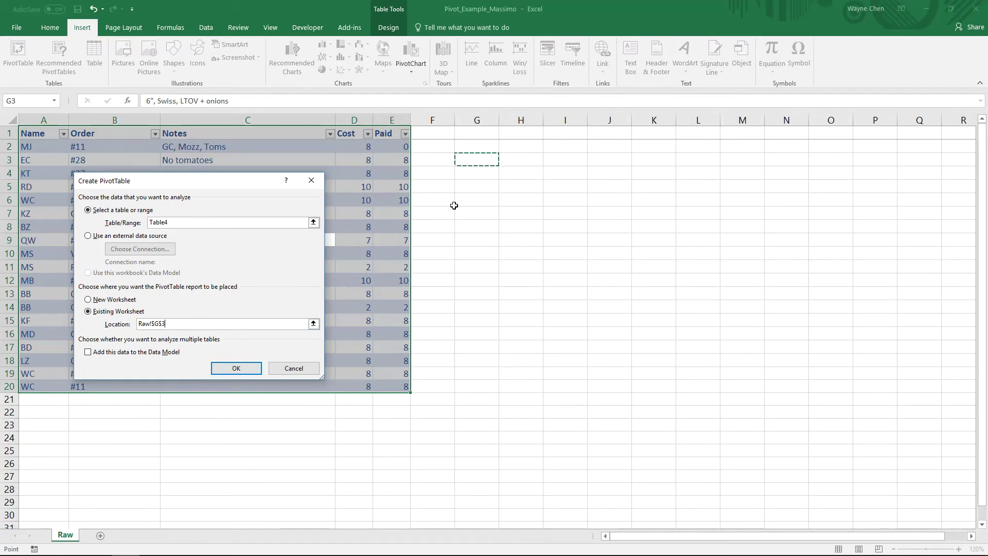
pyautogui.click(231, 366)
pyautogui.click(535, 214)
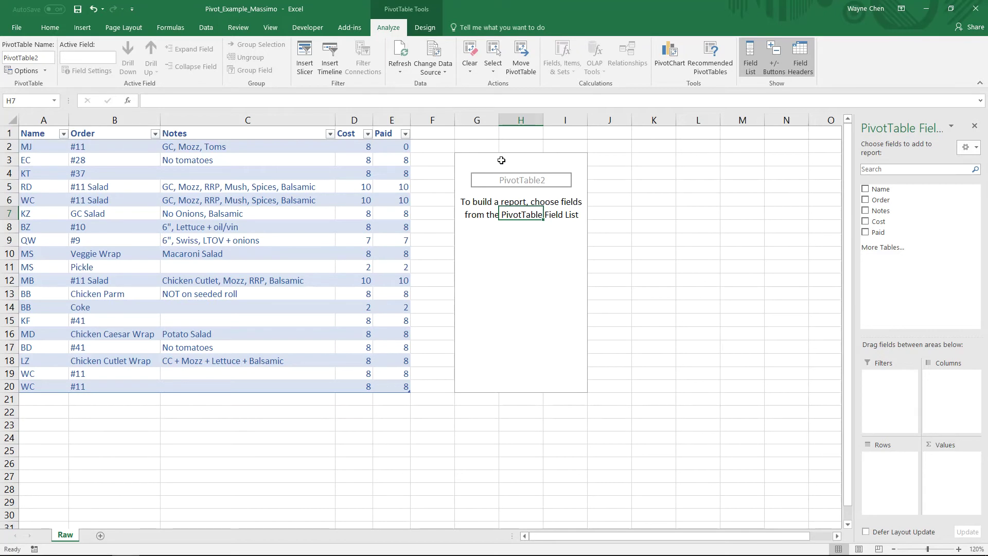
# Enable Classic PivotTable layout in the Display settings of PivotTable Options
pyautogui.rightClick(514, 214)
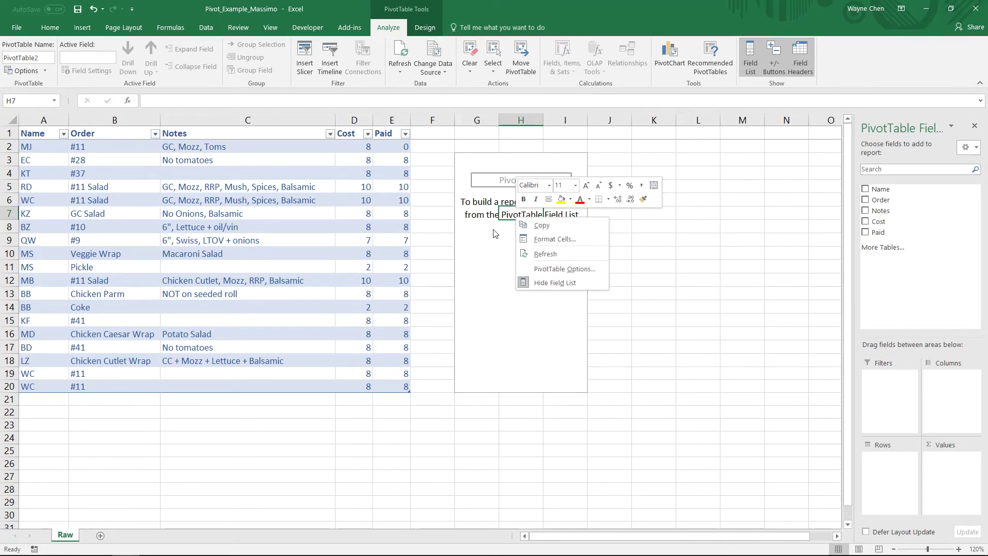
pyautogui.click(502, 221)
pyautogui.rightClick(517, 230)
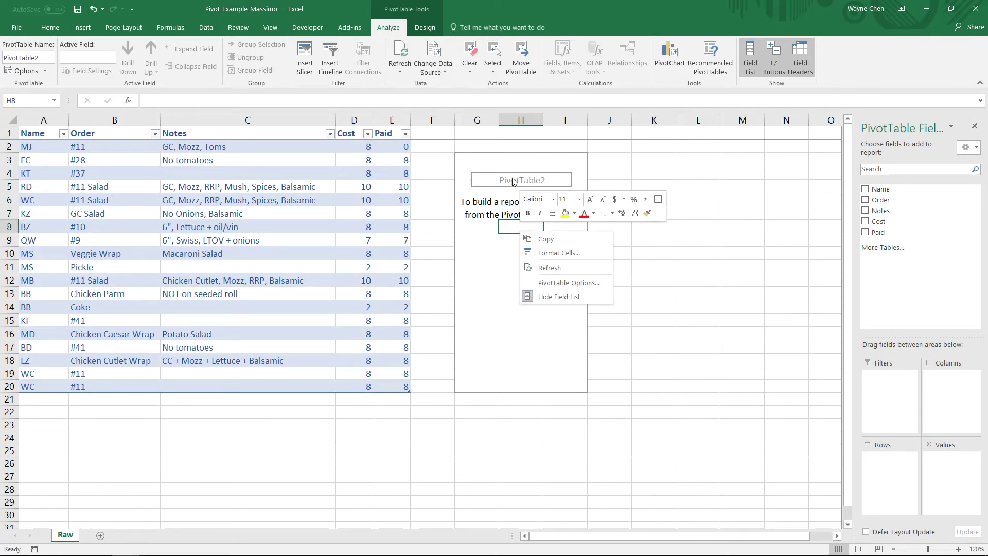
pyautogui.click(564, 283)
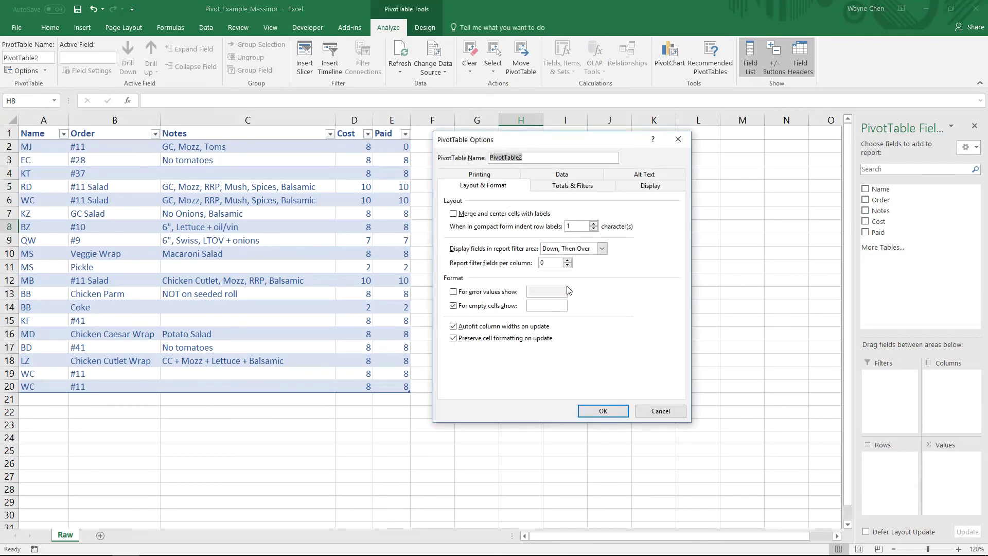
pyautogui.click(643, 186)
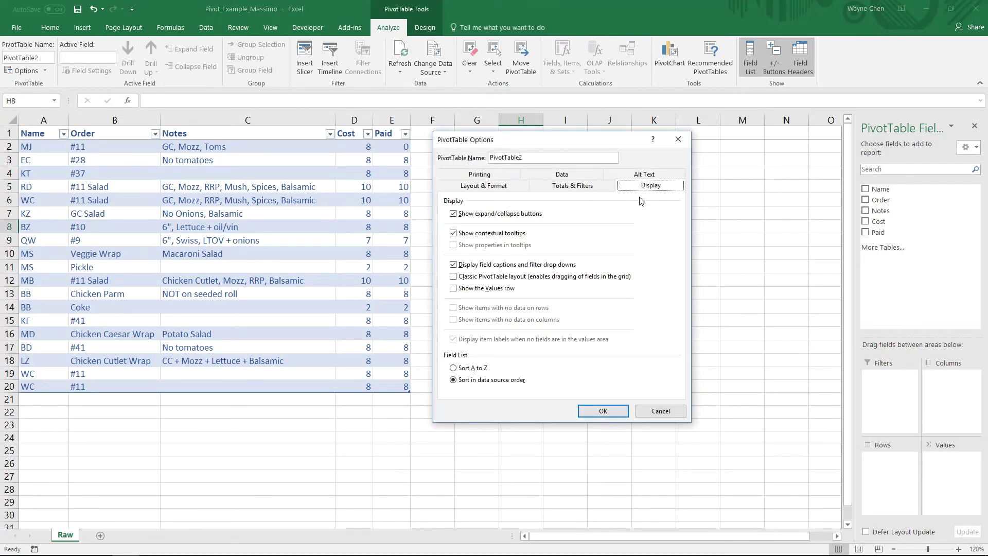
pyautogui.click(483, 278)
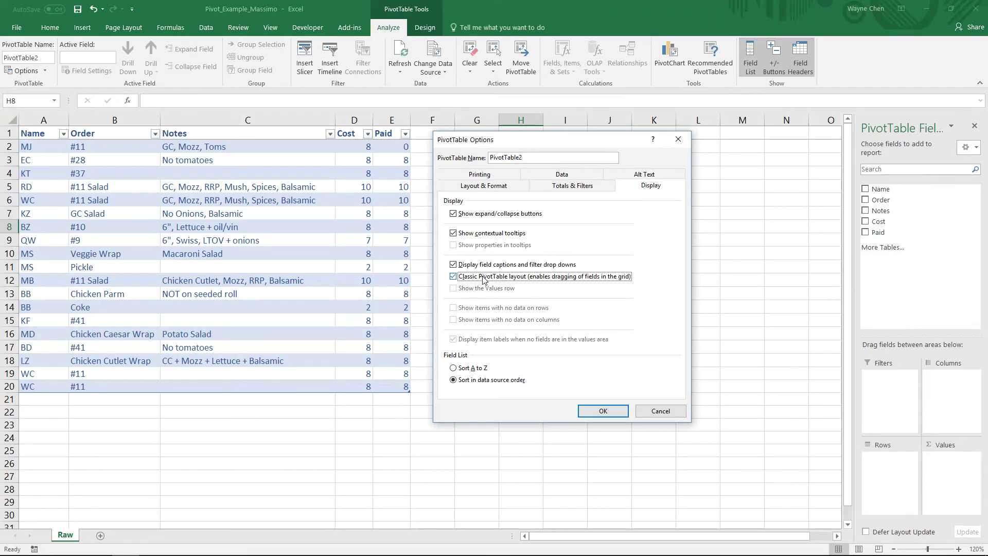
pyautogui.click(599, 411)
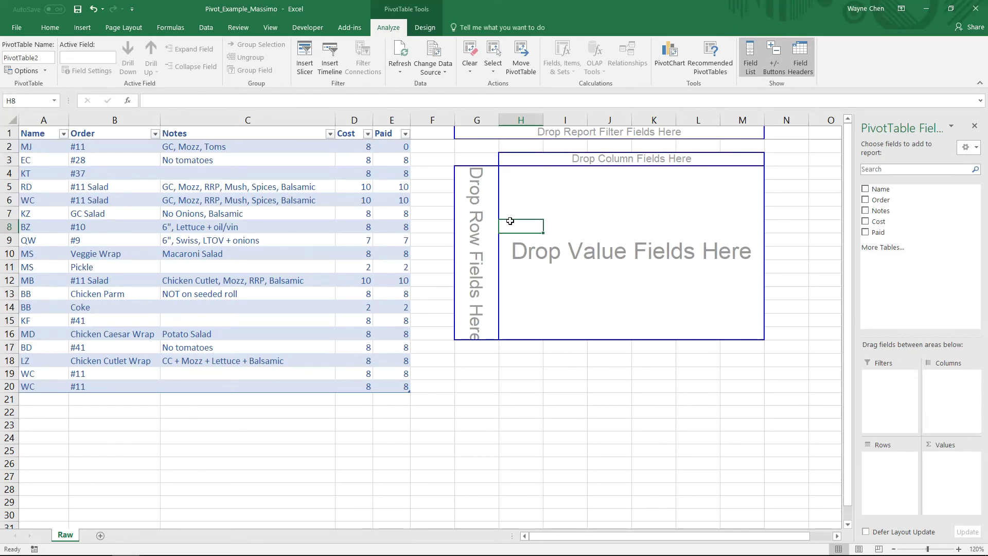
# Try dragging fields between the PivotTable field list and the grid
pyautogui.moveTo(878, 196); pyautogui.dragTo(483, 214)
pyautogui.moveTo(645, 159); pyautogui.dragTo(950, 470)
pyautogui.moveTo(881, 479); pyautogui.dragTo(905, 489)
pyautogui.click(894, 485)
pyautogui.click(927, 420)
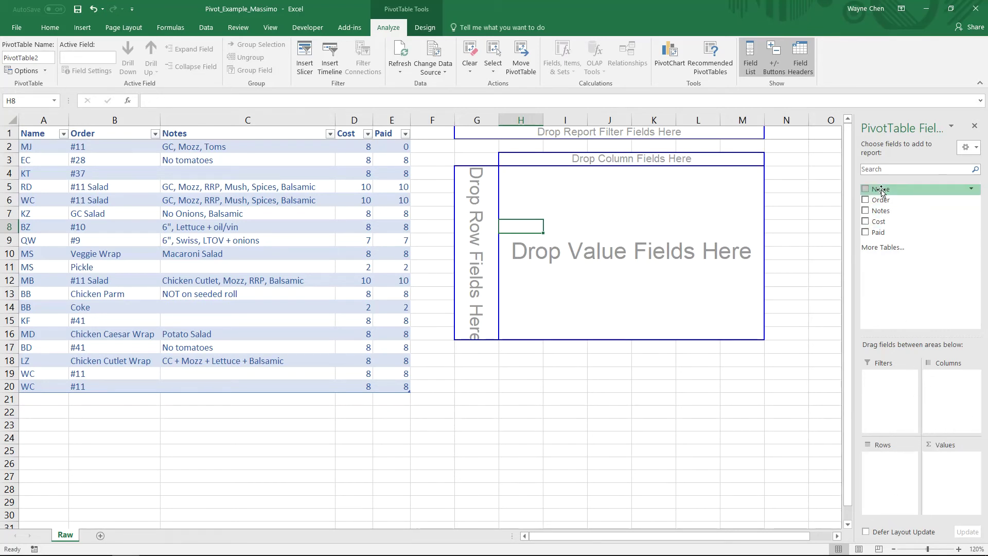
# Add Name and Order as row fields, plus Sum of Cost and Sum of Paid as values
pyautogui.moveTo(880, 192); pyautogui.dragTo(483, 228)
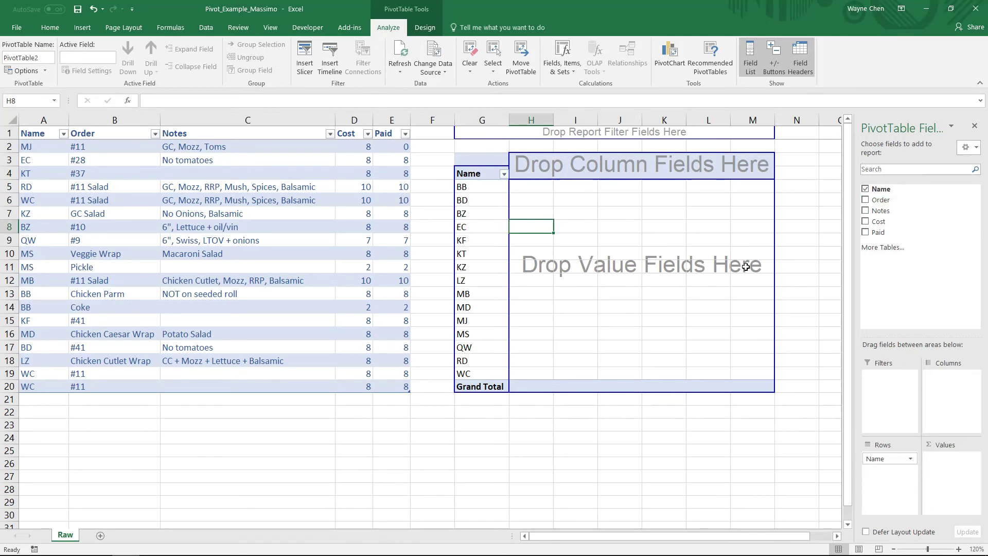
pyautogui.moveTo(920, 202); pyautogui.dragTo(502, 208)
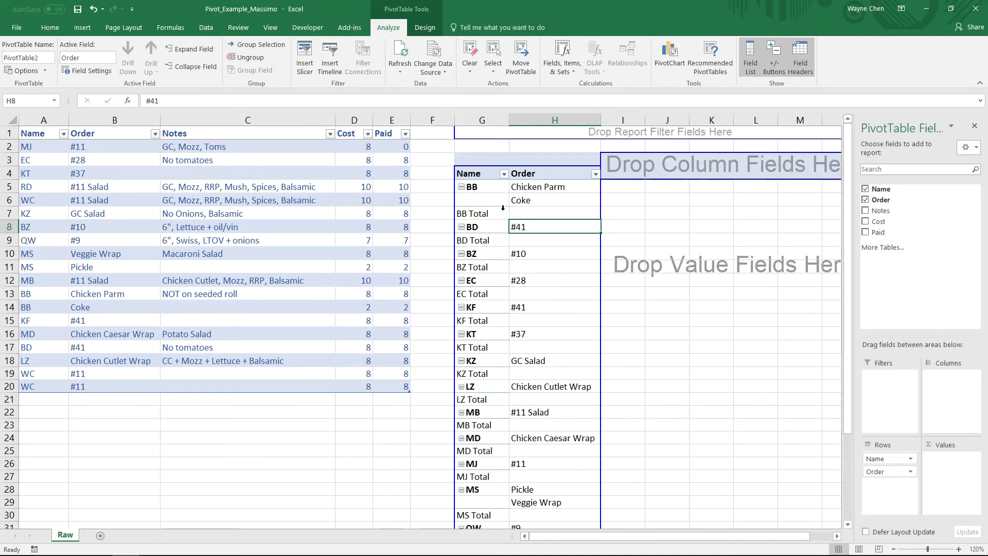
pyautogui.moveTo(916, 222); pyautogui.dragTo(674, 233)
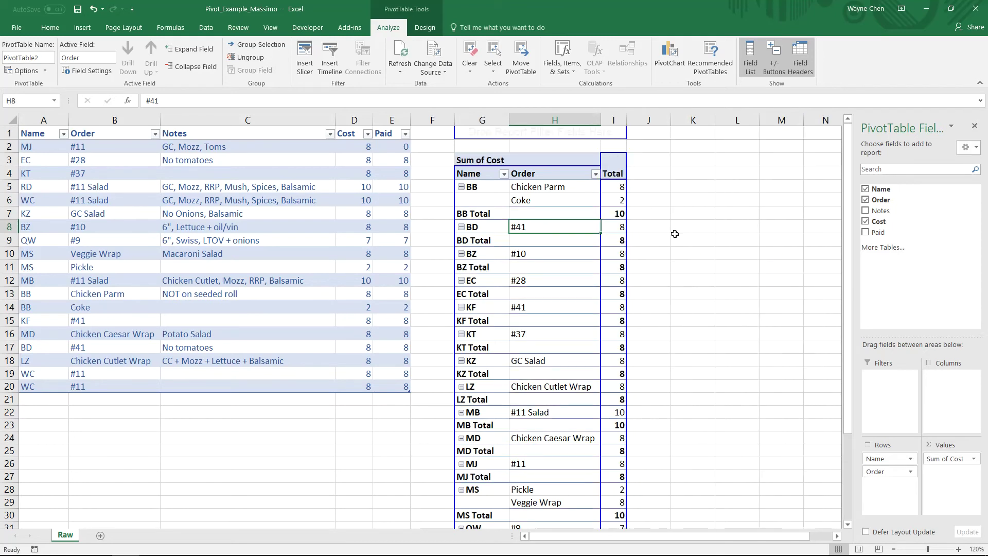
pyautogui.moveTo(877, 232); pyautogui.dragTo(622, 219)
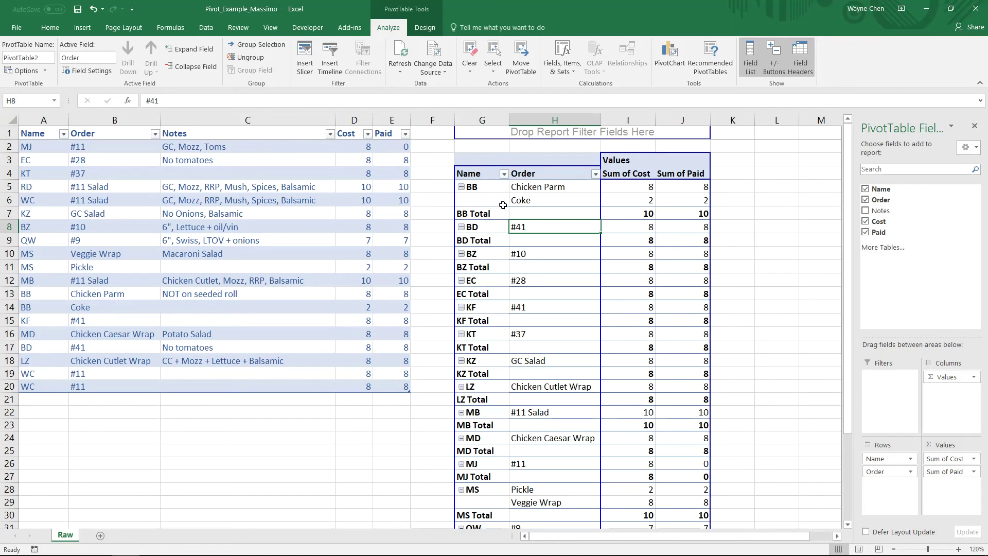
pyautogui.rightClick(473, 202)
# Collapse the entire Name field, then select the Sum of Cost and Sum of Paid totals to check them
pyautogui.moveTo(513, 255)
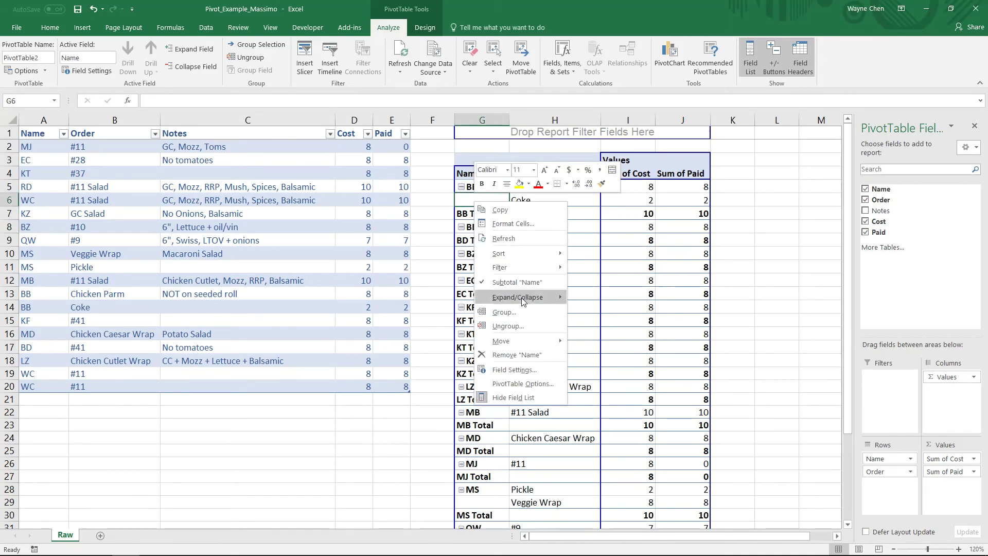
pyautogui.moveTo(522, 300)
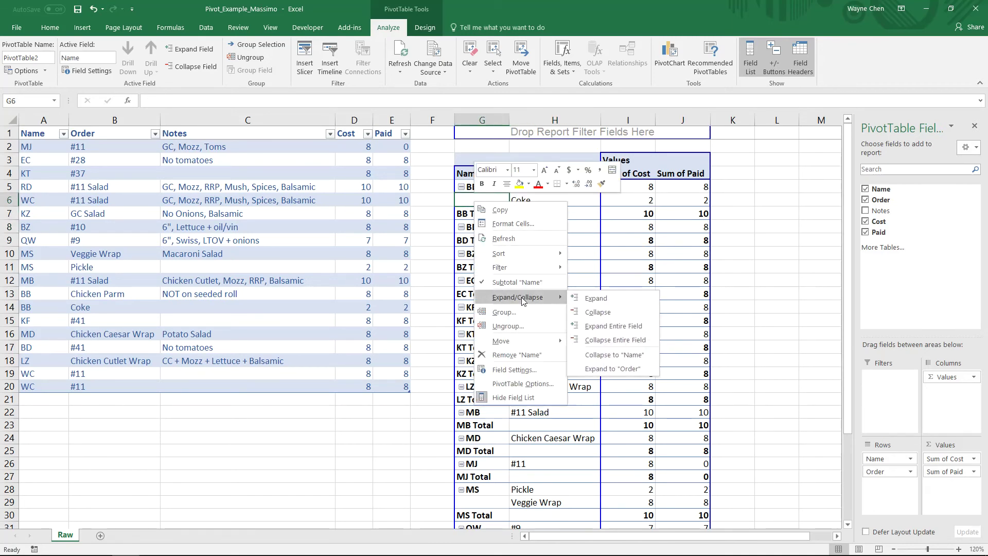
pyautogui.click(622, 341)
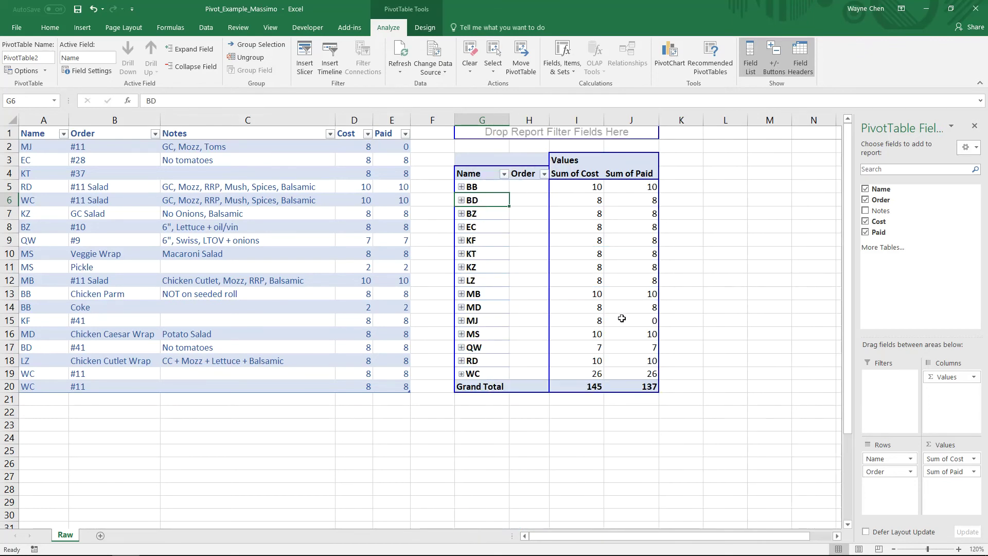
pyautogui.click(766, 239)
pyautogui.moveTo(588, 387); pyautogui.dragTo(635, 197)
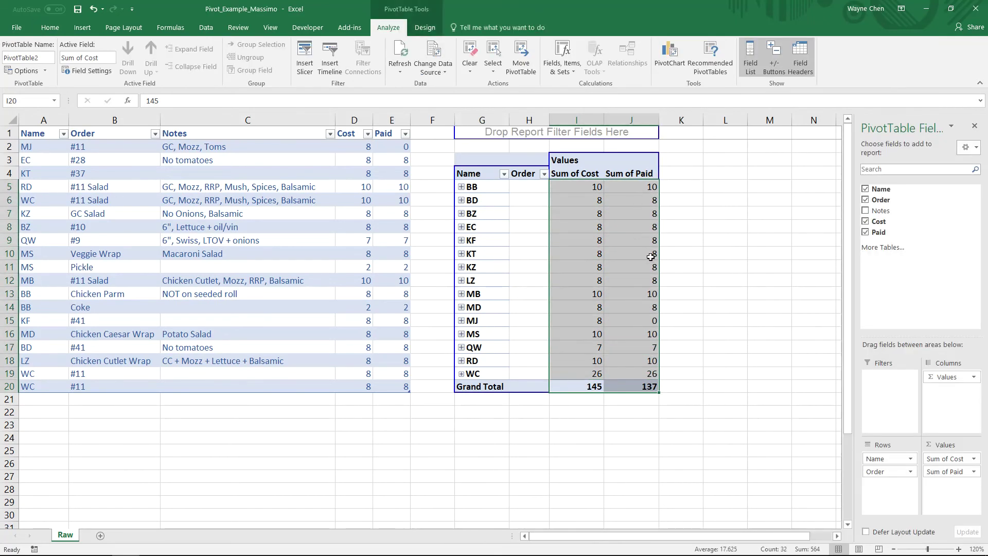
pyautogui.moveTo(577, 386); pyautogui.dragTo(583, 175)
pyautogui.click(643, 174)
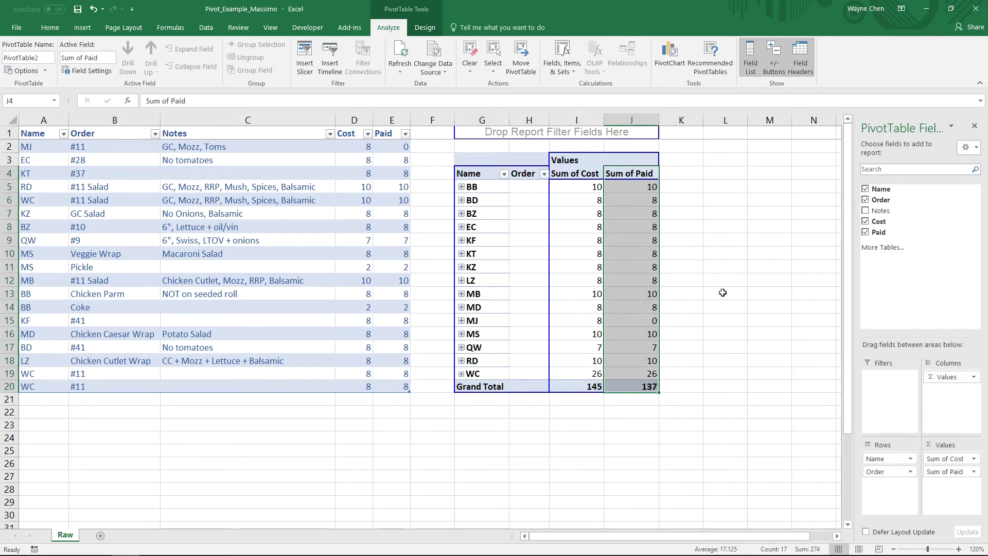
pyautogui.click(699, 317)
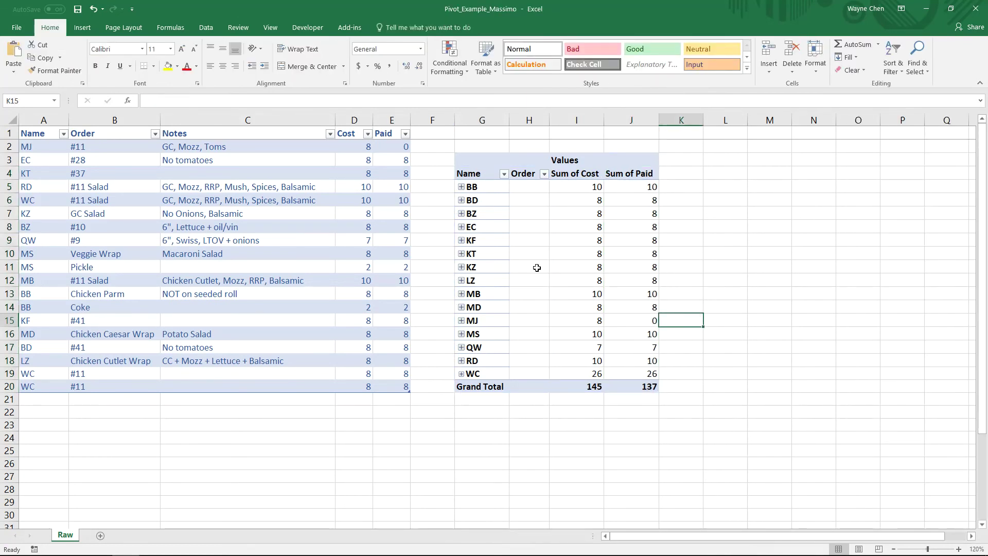
# Expand BB to check its paid amounts, then collapse it again
pyautogui.click(461, 188)
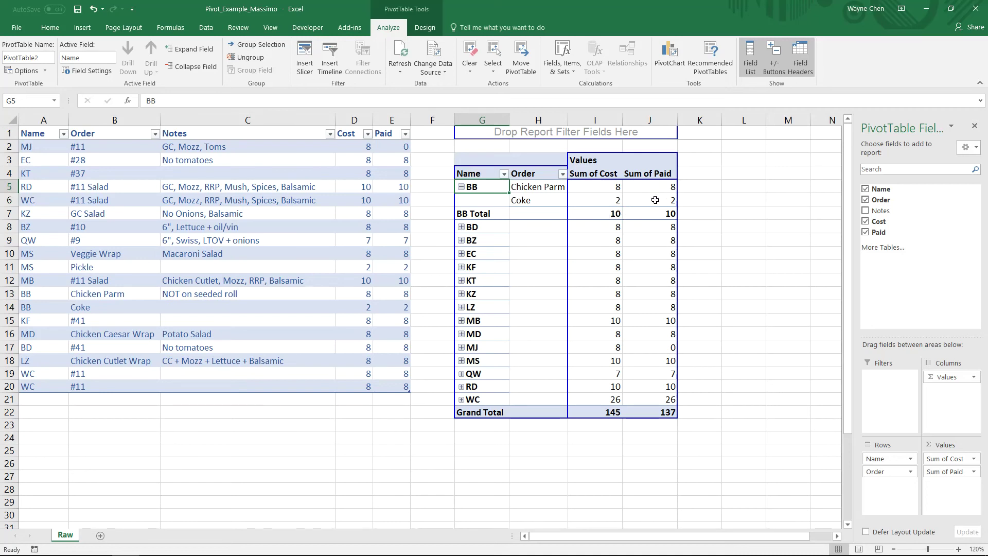
pyautogui.moveTo(658, 188); pyautogui.dragTo(657, 213)
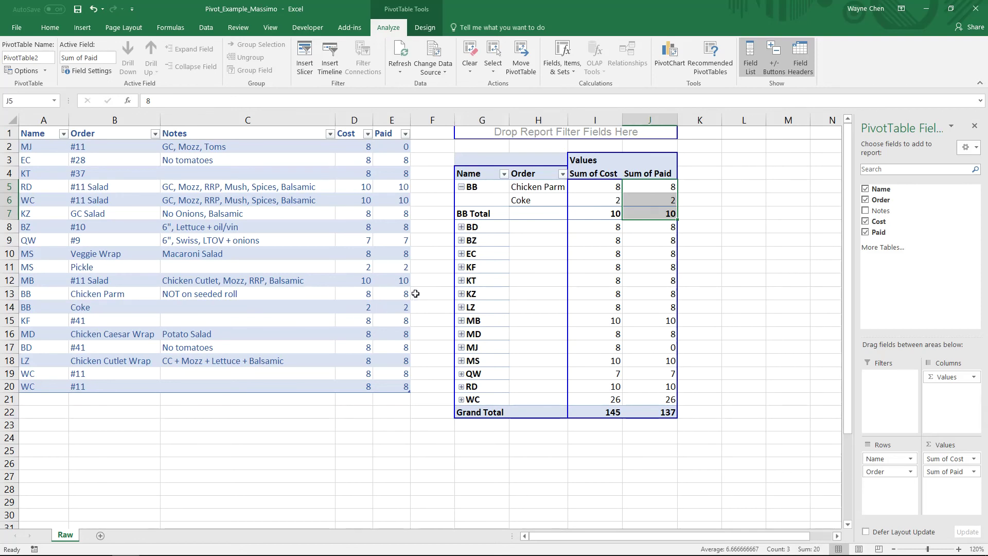
pyautogui.click(462, 187)
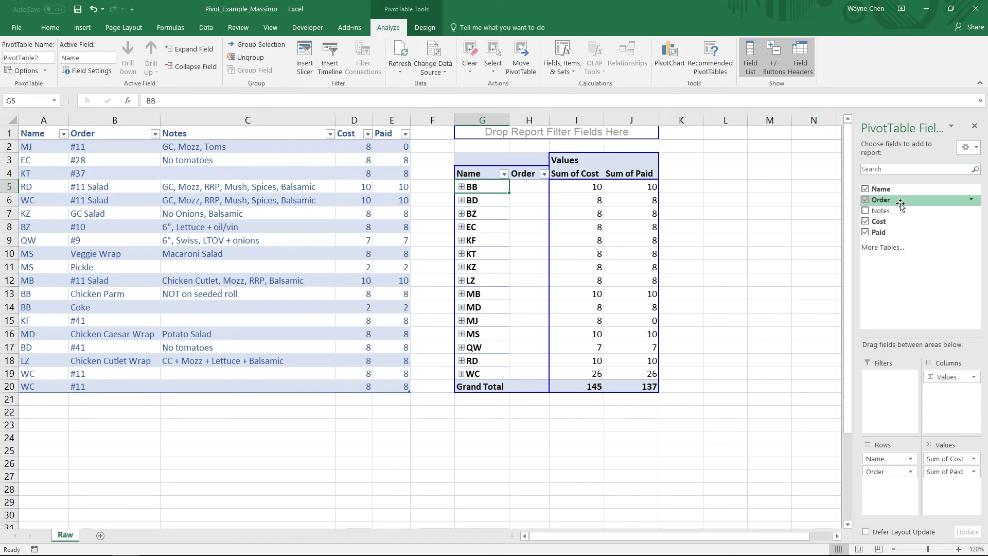
# Add Order as the report filter set to #11, leaving only MJ and WC
pyautogui.moveTo(887, 200); pyautogui.dragTo(536, 135)
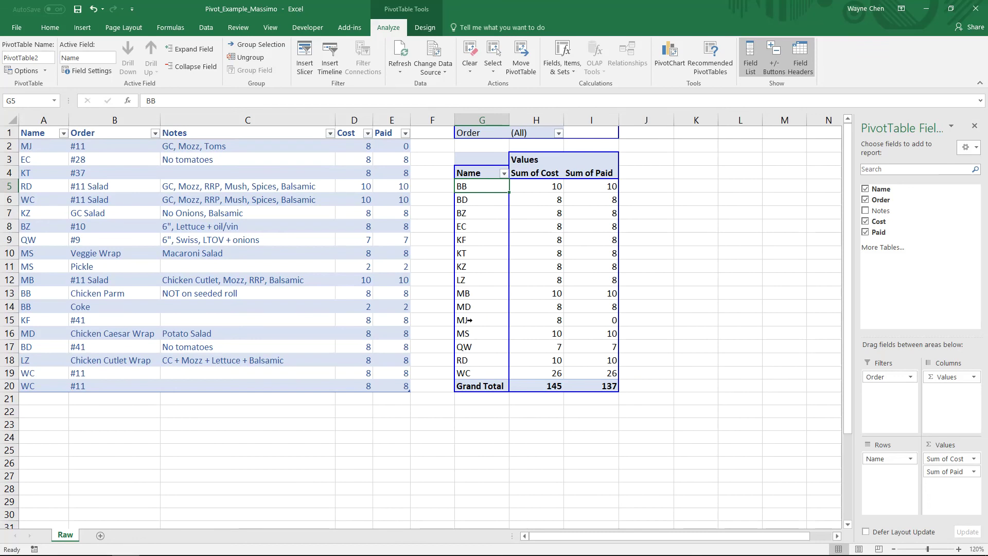
pyautogui.click(559, 135)
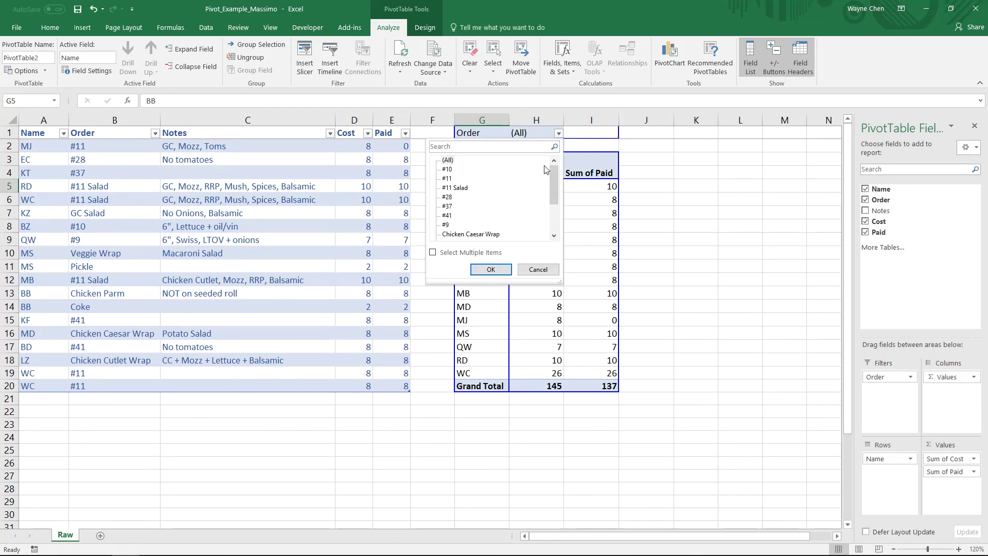
pyautogui.moveTo(554, 182); pyautogui.dragTo(554, 157)
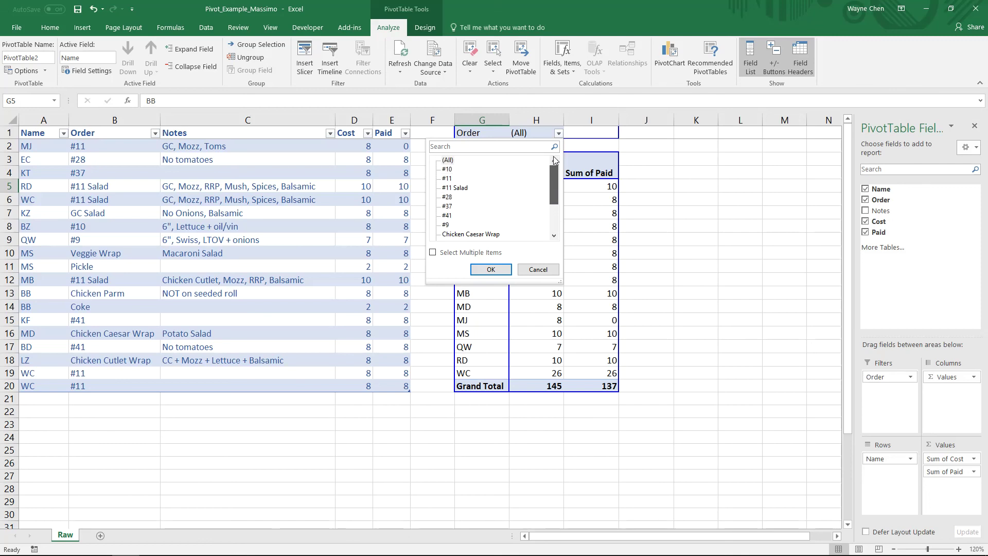
pyautogui.click(448, 179)
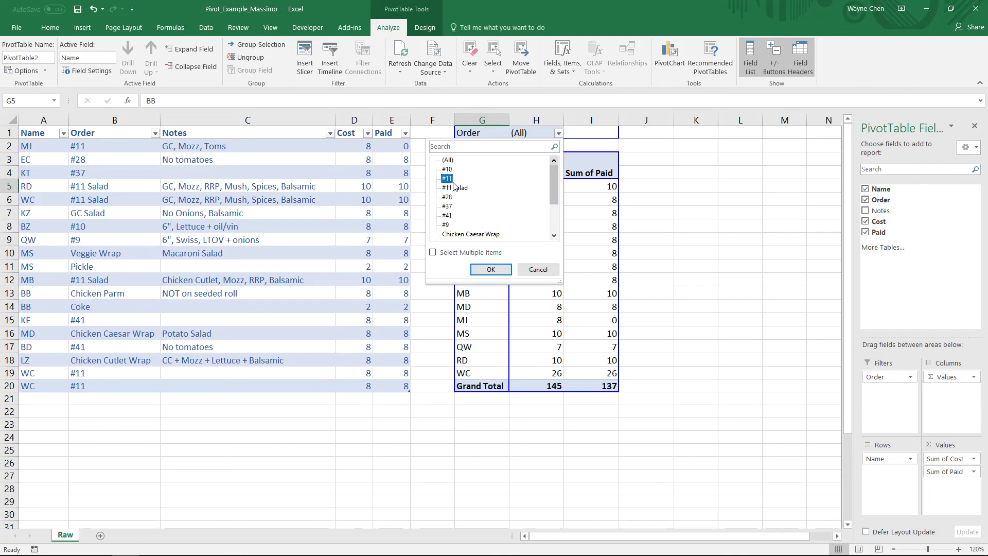
pyautogui.click(486, 270)
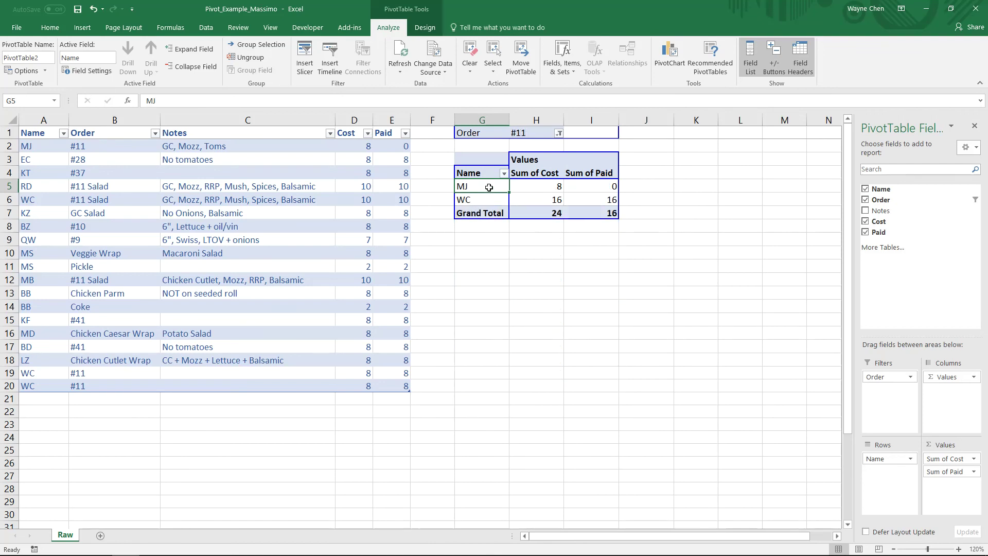
pyautogui.moveTo(489, 187); pyautogui.dragTo(487, 202)
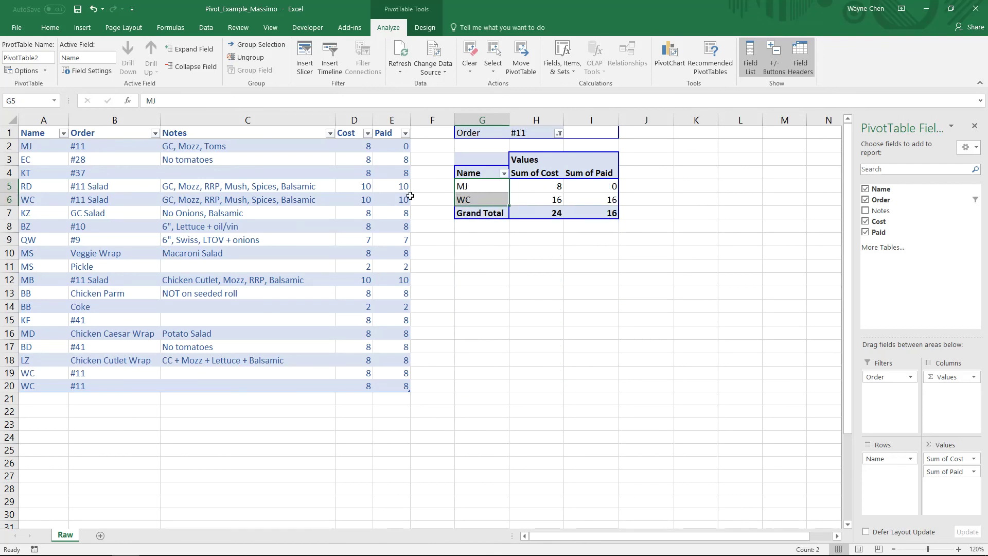
pyautogui.click(92, 150)
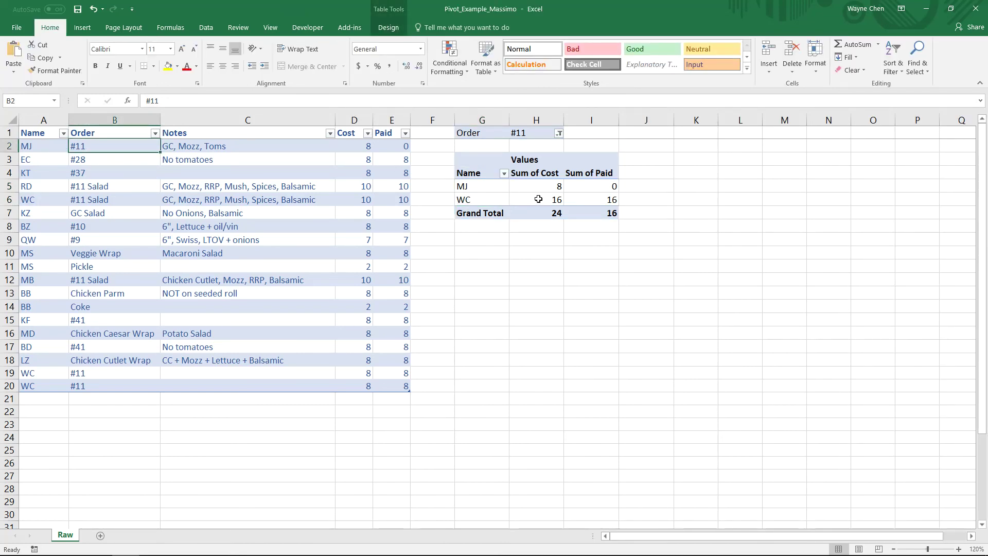
pyautogui.moveTo(51, 376); pyautogui.dragTo(406, 381)
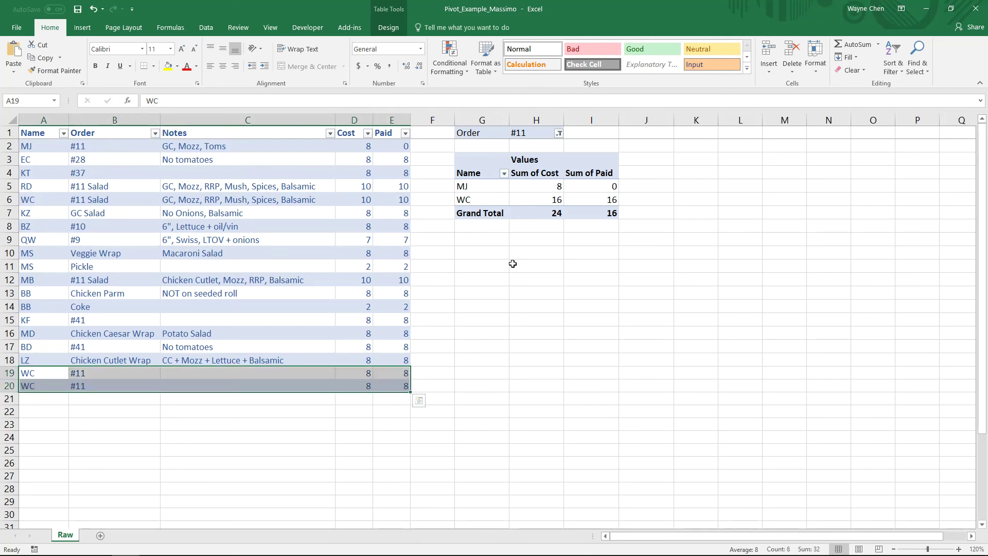